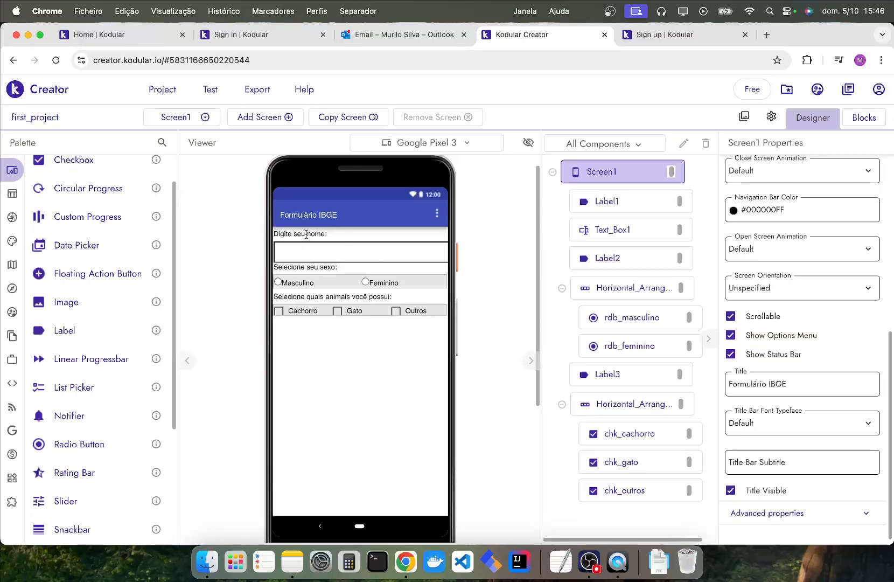
# Set the "Digite seu nome:" label's font size to 24 and make its text bold.
pyautogui.click(578, 204)
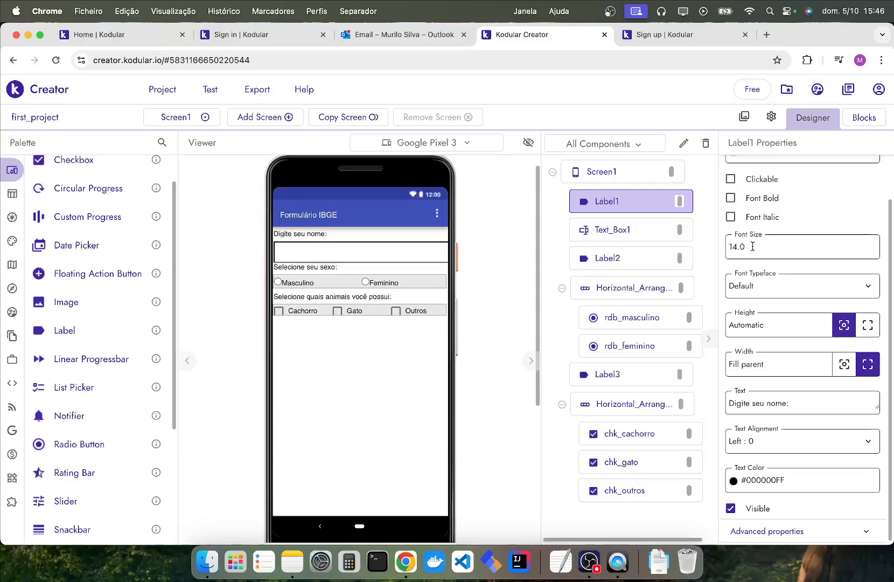
pyautogui.moveTo(759, 243); pyautogui.dragTo(728, 243)
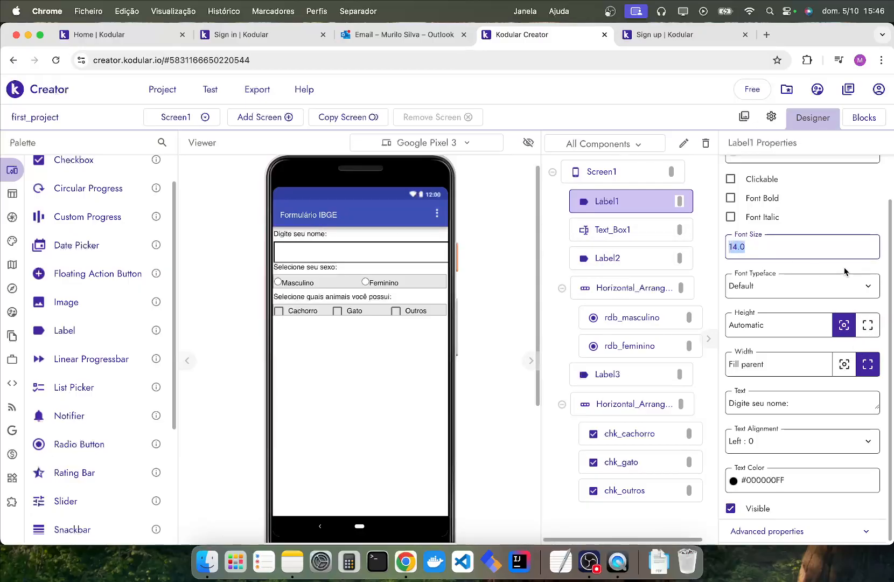
pyautogui.write('24')
pyautogui.press('Return')
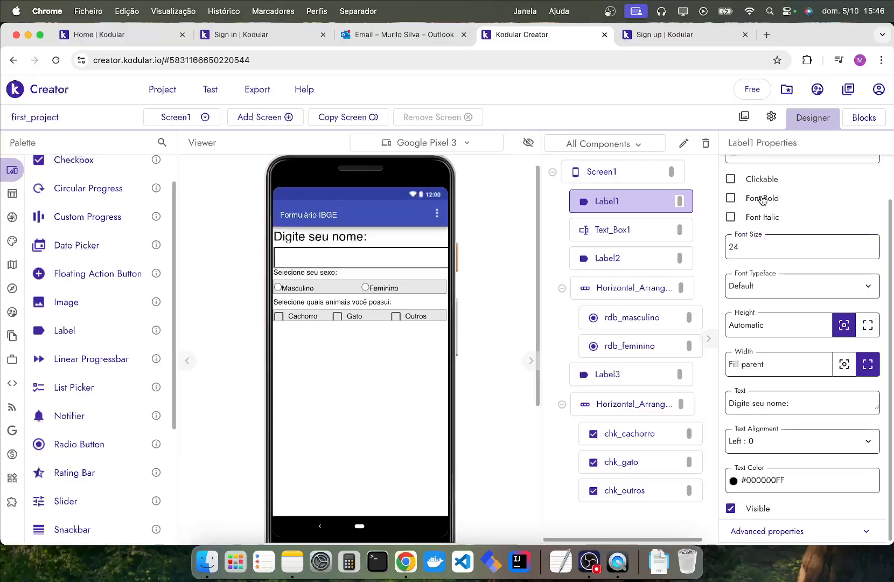
pyautogui.click(732, 200)
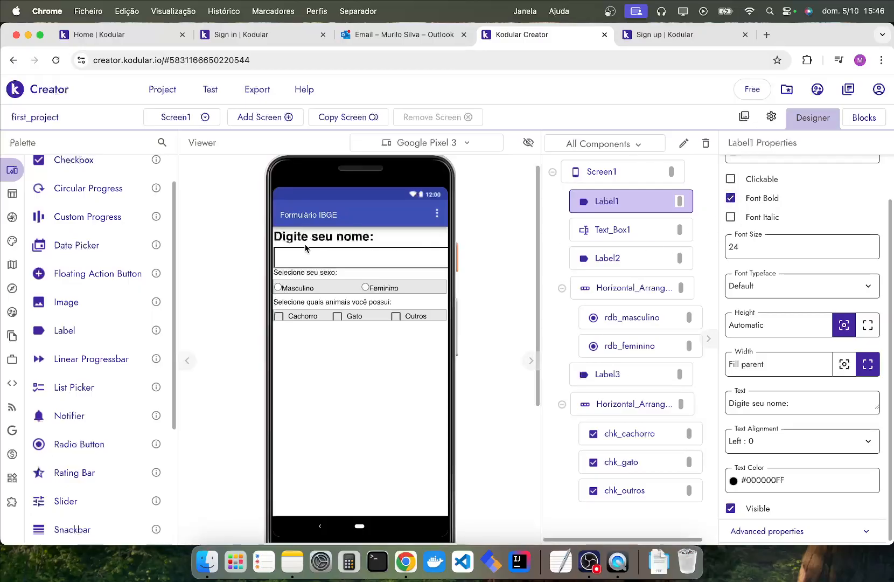
# Format the "Selecione seu sexo:" label with font size 24 and bold text.
pyautogui.click(296, 274)
pyautogui.moveTo(748, 247); pyautogui.dragTo(712, 246)
pyautogui.write('24')
pyautogui.click(731, 198)
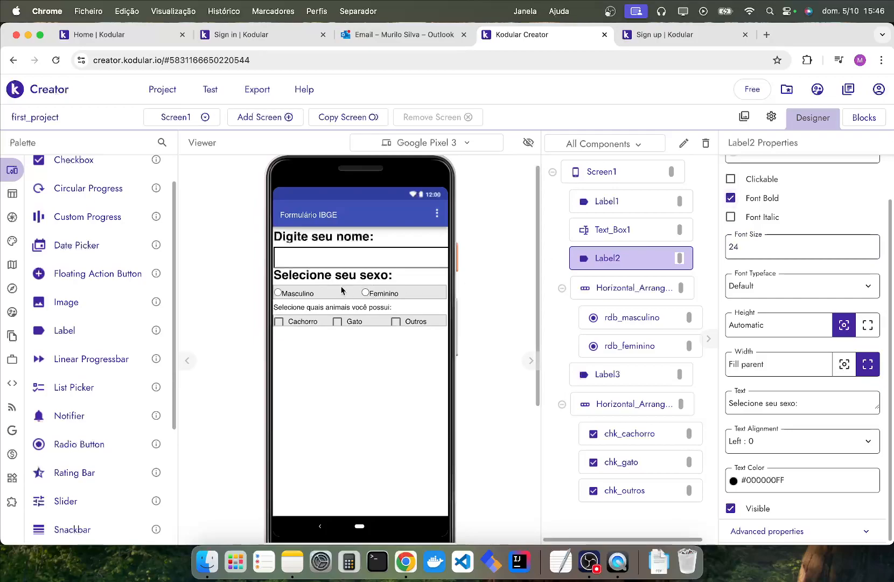
# Set the "Selecione quais animais você possui:" label to font size 24 and bold.
pyautogui.click(292, 307)
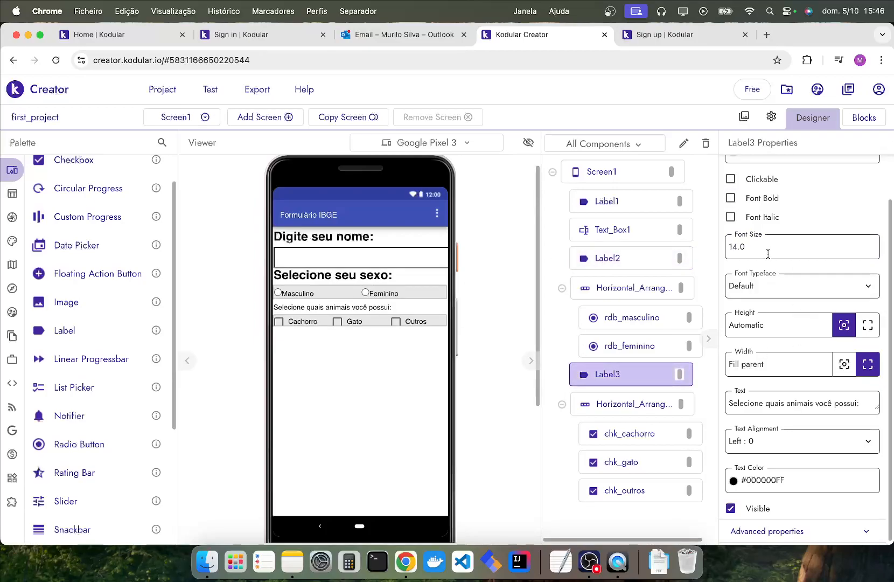
pyautogui.moveTo(746, 246); pyautogui.dragTo(716, 246)
pyautogui.write('24')
pyautogui.click(730, 197)
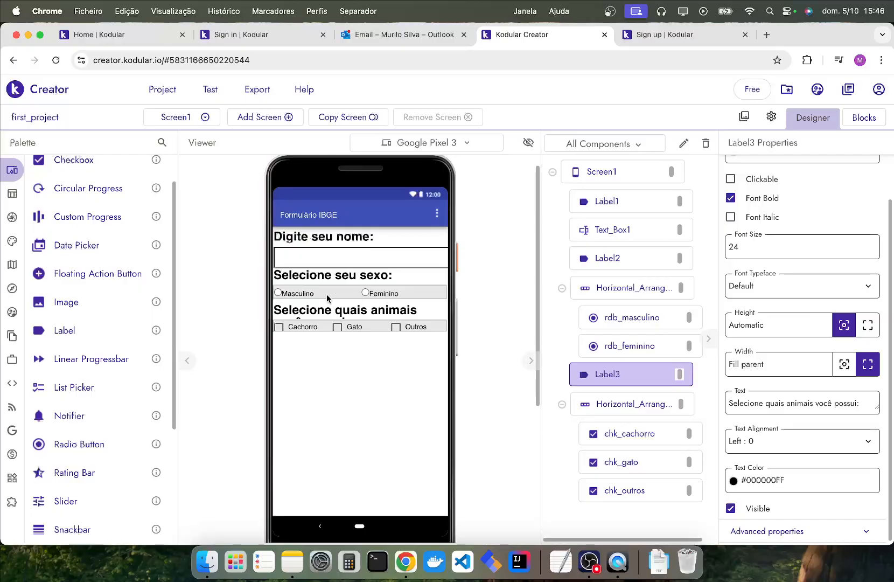
# Reword the animals label's text to "Selecione os animais você possui:".
pyautogui.click(773, 402)
pyautogui.doubleClick(774, 397)
pyautogui.write('os')
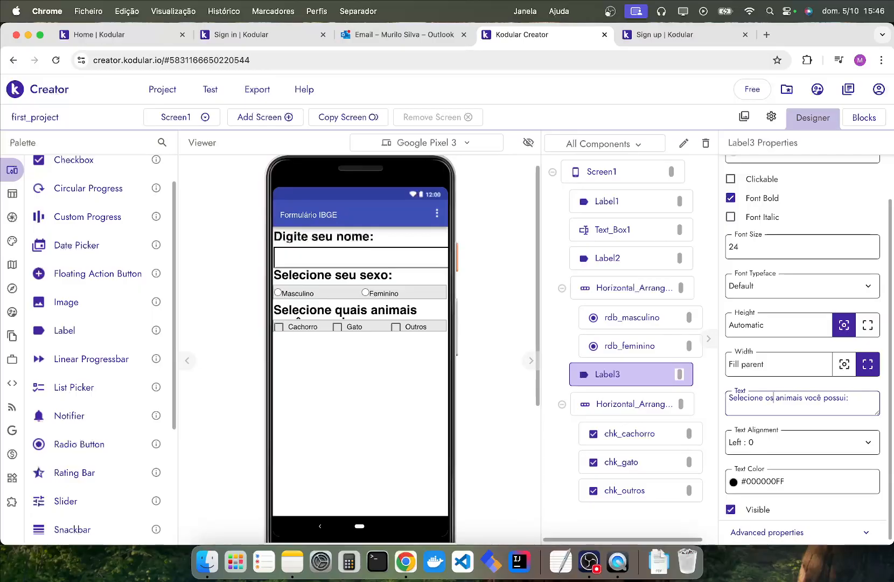
pyautogui.press('Return')
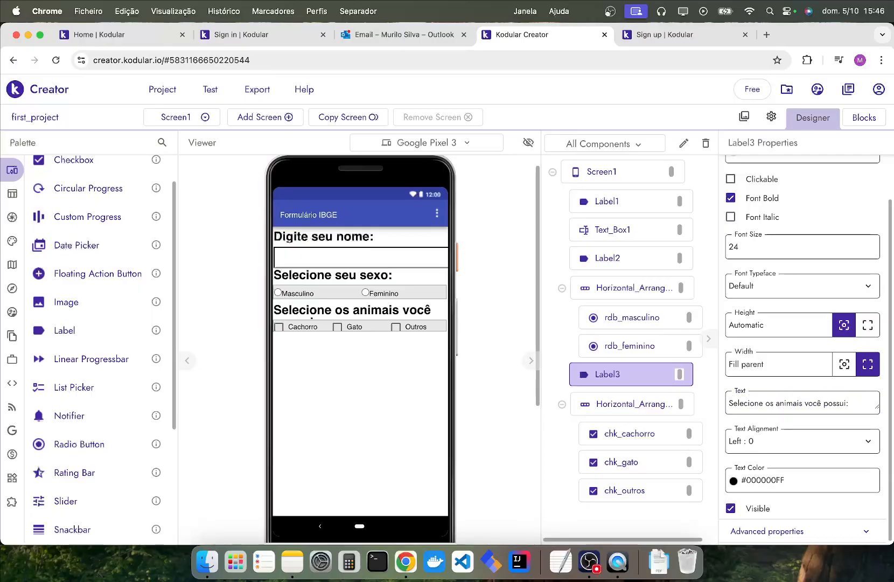
# Shorten the animals label's text to "Selecione seus animais:".
pyautogui.click(774, 403)
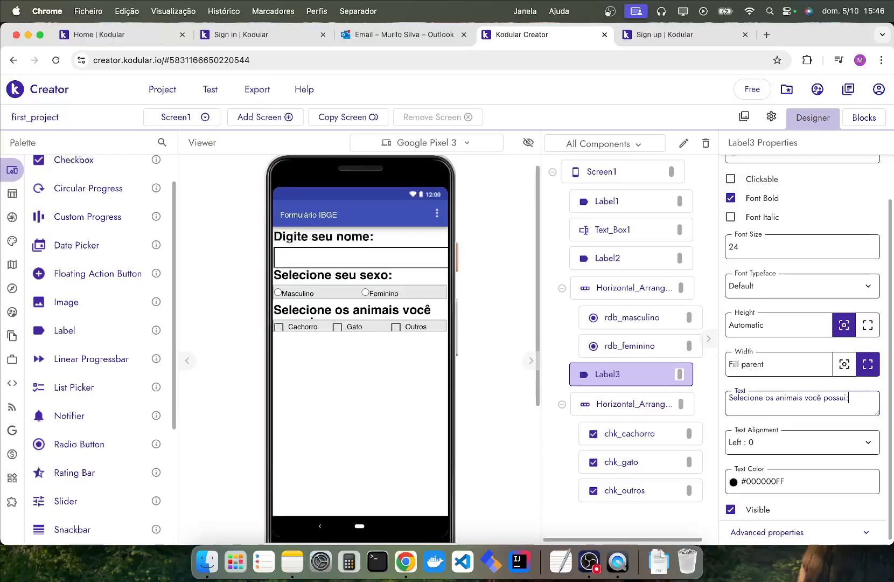
pyautogui.hotkey('alt', 'BackSpace')
pyautogui.hotkey('alt', 'BackSpace')
pyautogui.hotkey('alt', 'BackSpace')
pyautogui.hotkey('alt', 'BackSpace')
pyautogui.hotkey('alt', 'BackSpace')
pyautogui.write('seus anim')
pyautogui.press('Return')
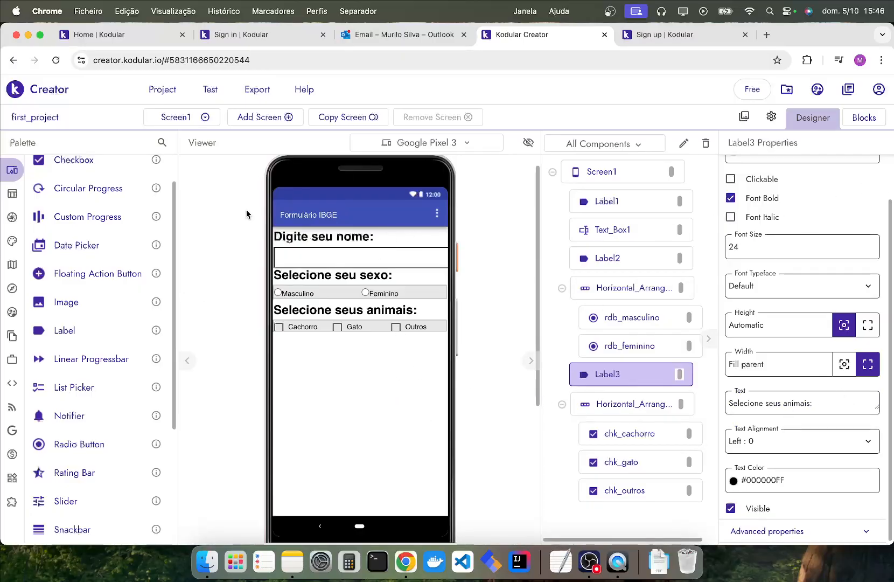
# Set the font size of the name text box to 20.
pyautogui.click(300, 289)
pyautogui.click(317, 259)
pyautogui.scroll(-1, 767, 362)
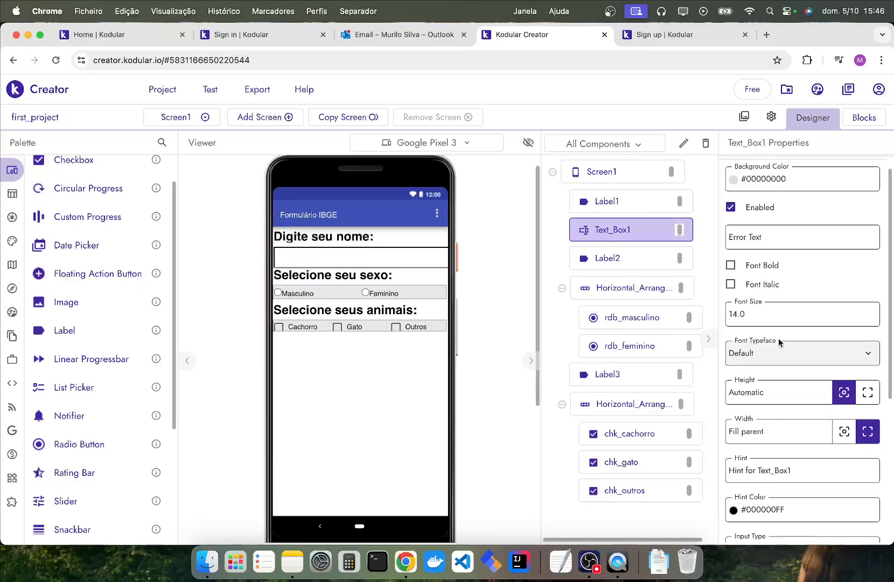
pyautogui.click(769, 314)
pyautogui.write('18')
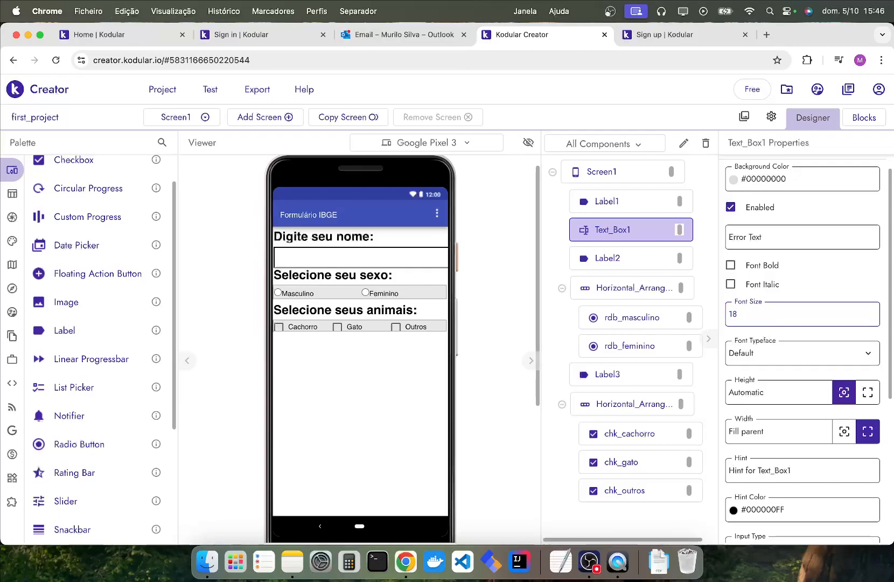
pyautogui.press('Return')
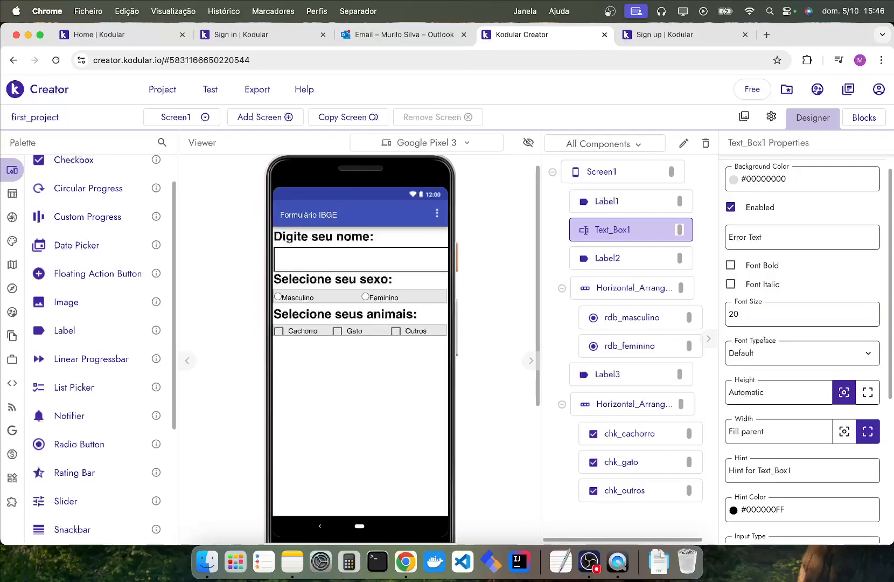
# Set the Feminino radio button's font size to 20.
pyautogui.click(307, 297)
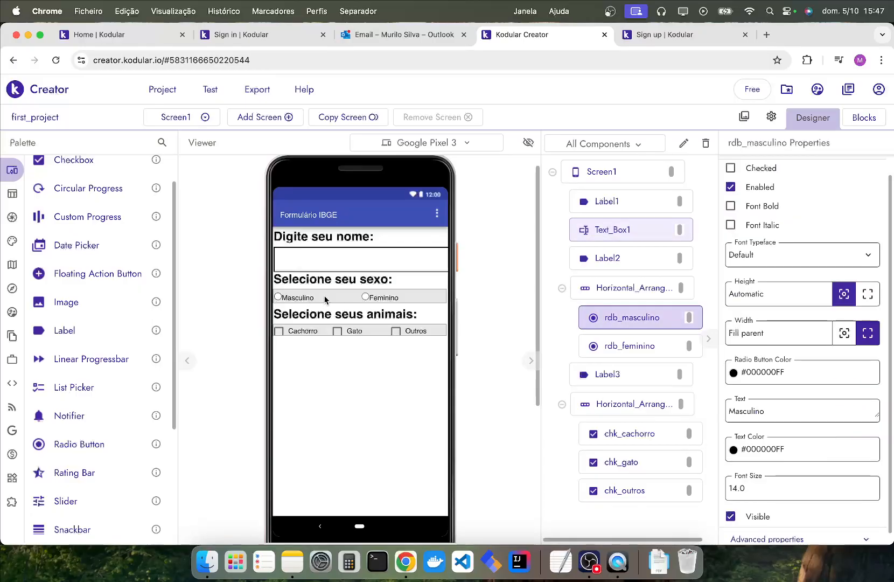
pyautogui.click(381, 298)
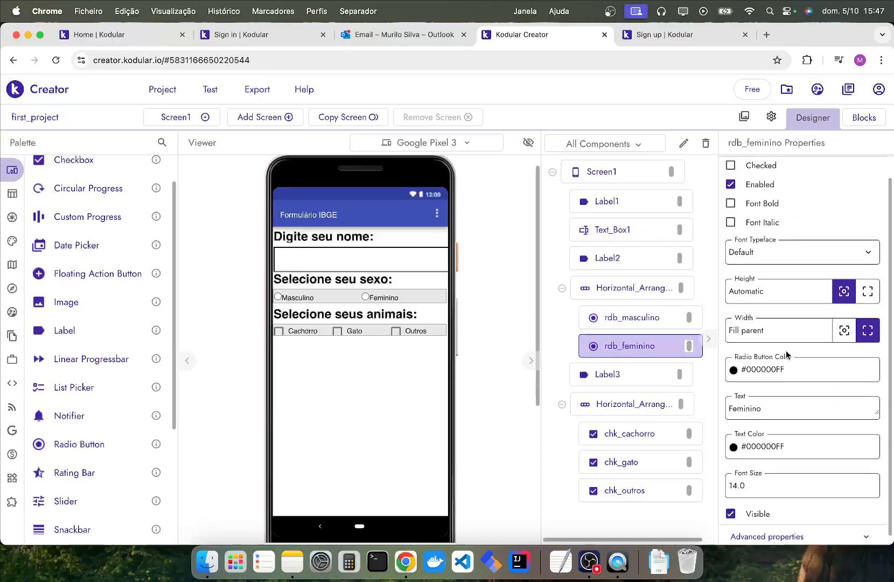
pyautogui.click(766, 493)
pyautogui.press('super+a')
pyautogui.write('2')
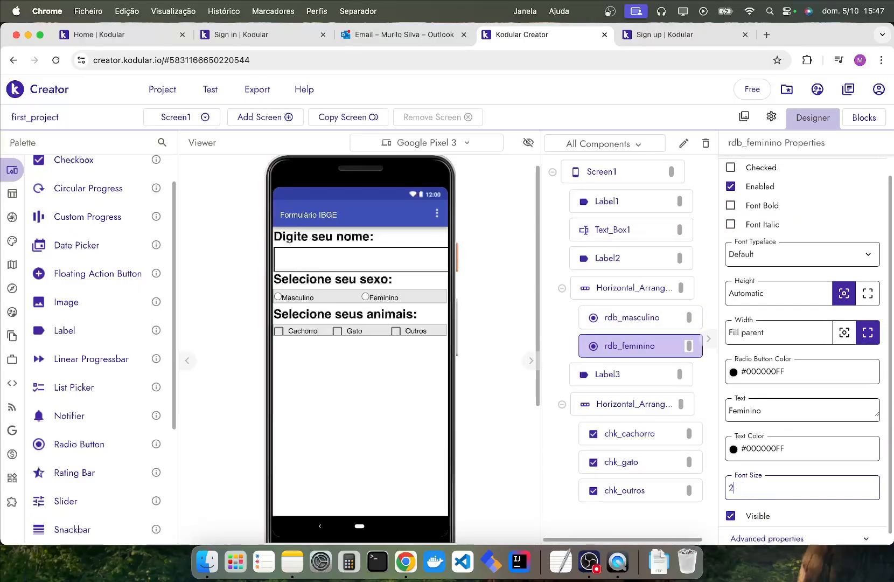
pyautogui.press('Return')
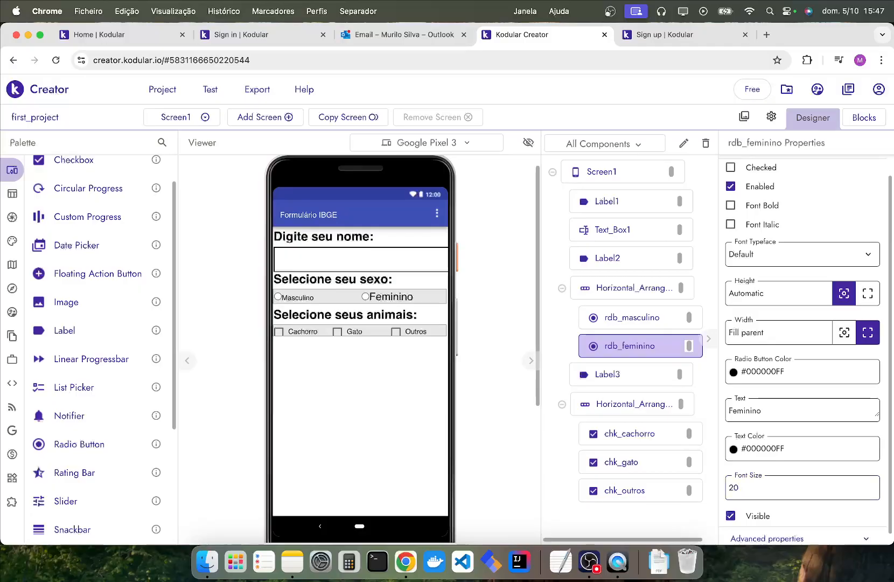
# Set the Masculino radio button's font size to 20.
pyautogui.click(293, 297)
pyautogui.click(766, 479)
pyautogui.press('super+a')
pyautogui.write('20')
pyautogui.press('Return')
# Set the Cachorro checkbox's font size to 20.
pyautogui.click(303, 332)
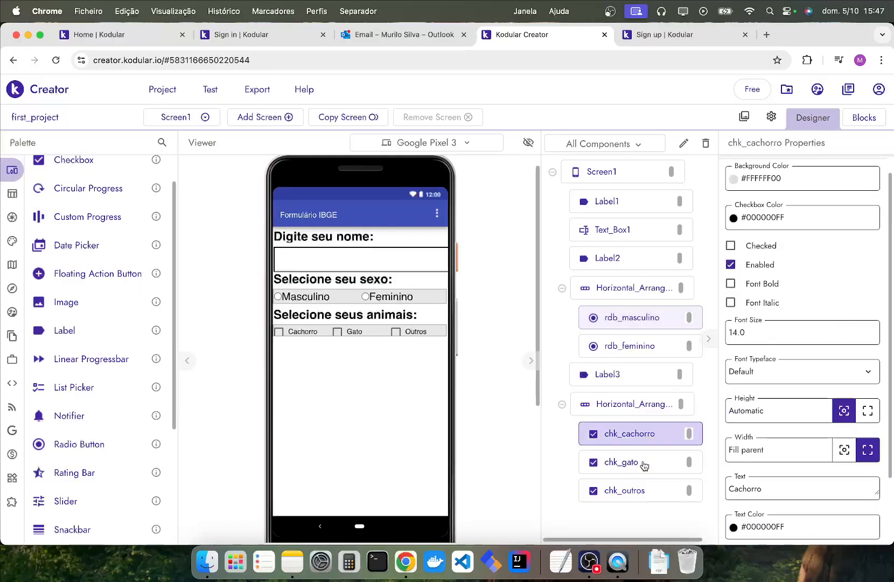
pyautogui.scroll(-1, 787, 470)
pyautogui.click(767, 321)
pyautogui.press('super+a')
pyautogui.write('20')
pyautogui.press('Return')
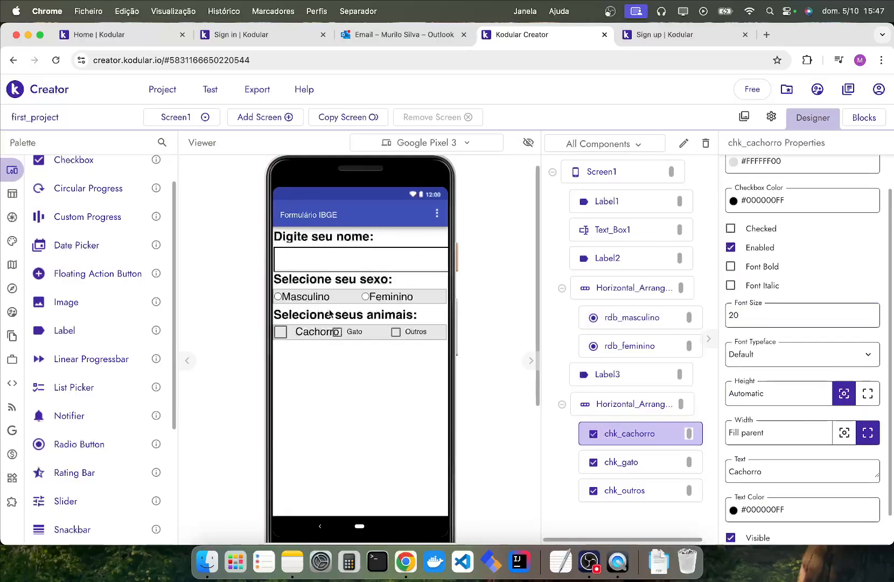
# Set the Gato checkbox's font size to 20.
pyautogui.click(362, 334)
pyautogui.click(775, 315)
pyautogui.press('super+a')
pyautogui.write('20')
pyautogui.press('Return')
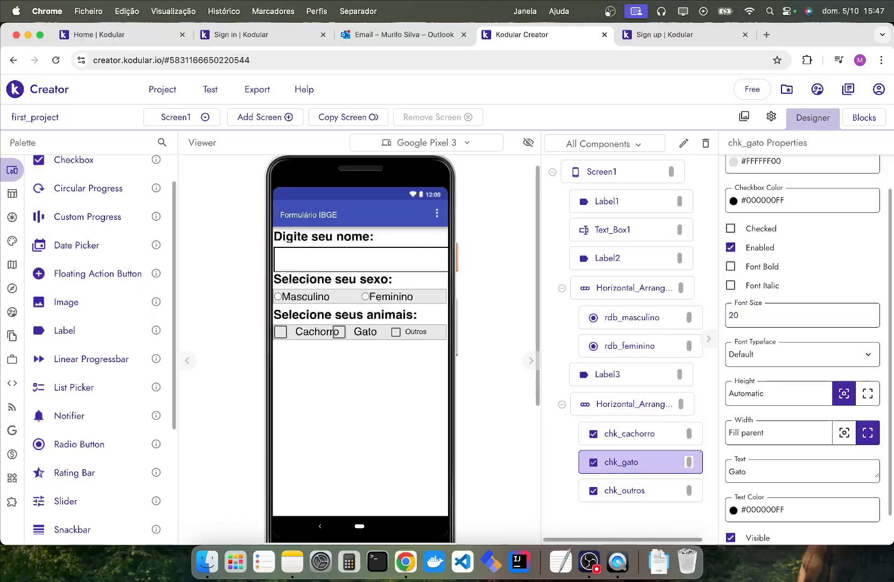
# Set the Outros checkbox's font size to 20.
pyautogui.click(413, 334)
pyautogui.press('super+a')
pyautogui.write('20')
pyautogui.press('Return')
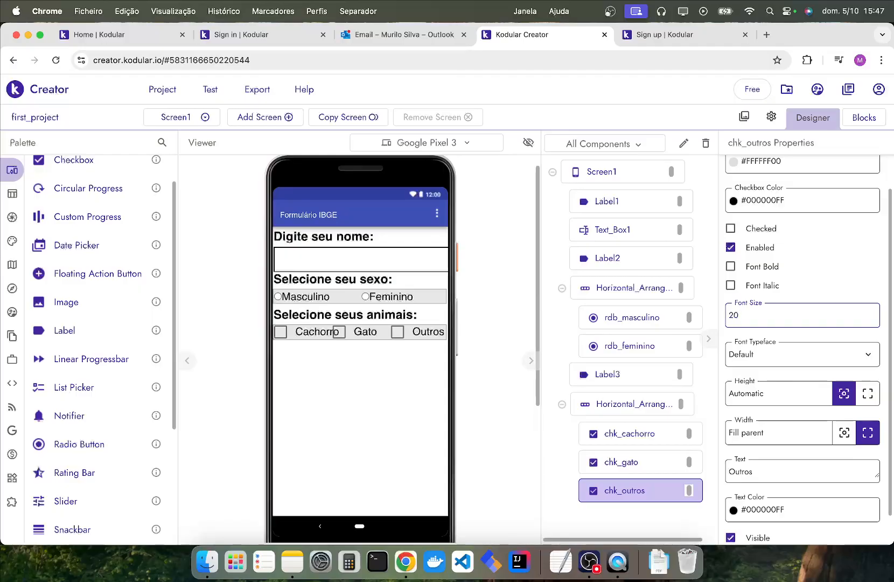
pyautogui.click(385, 384)
# Change the width of the Gato, Cachorro and Outros checkboxes to Automatic.
pyautogui.click(364, 334)
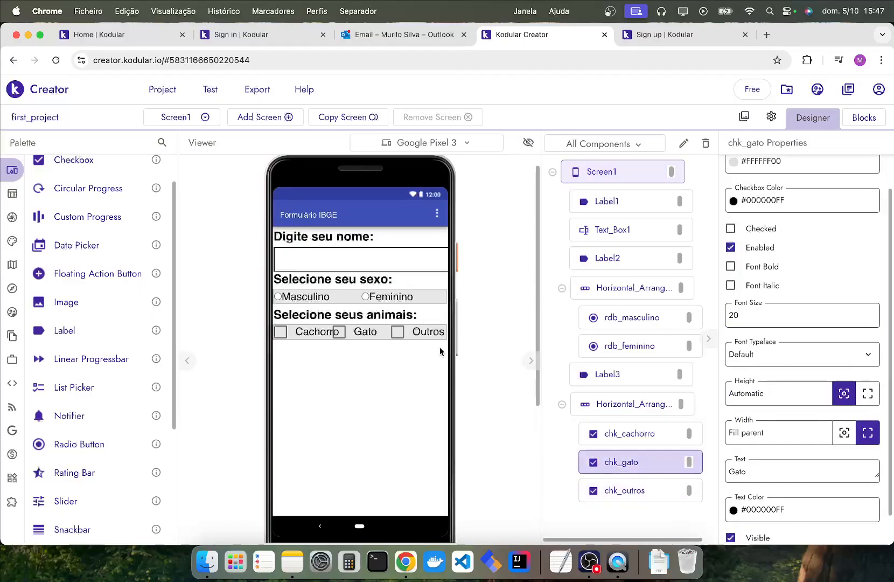
pyautogui.click(844, 433)
pyautogui.click(301, 331)
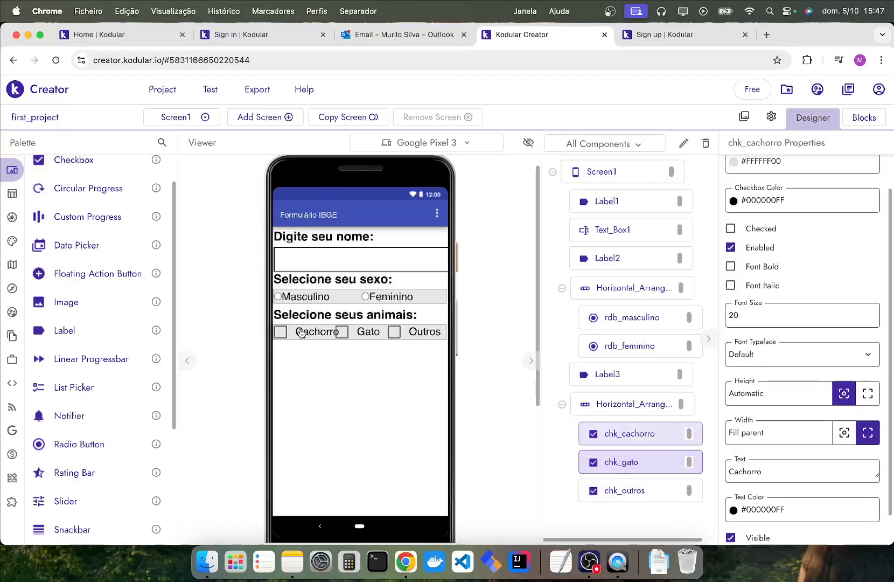
pyautogui.click(843, 433)
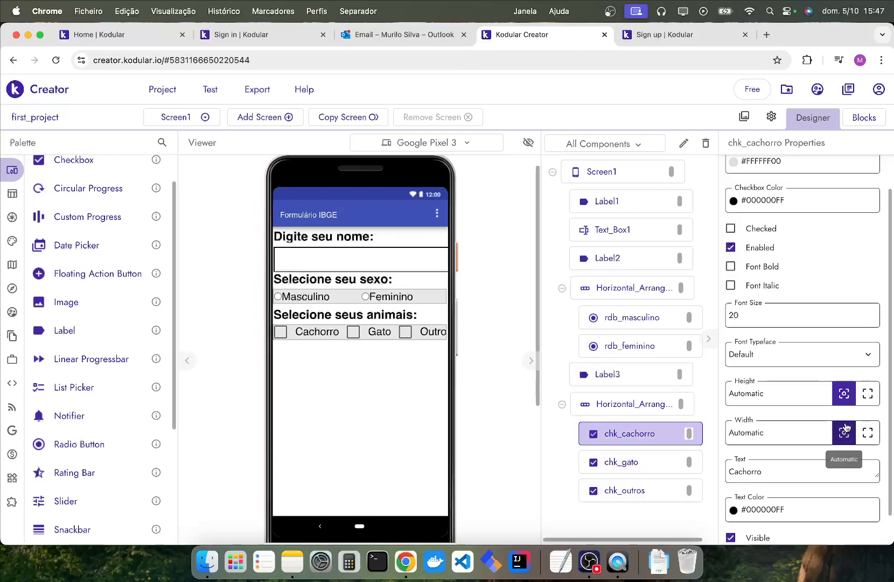
pyautogui.click(426, 332)
pyautogui.click(843, 434)
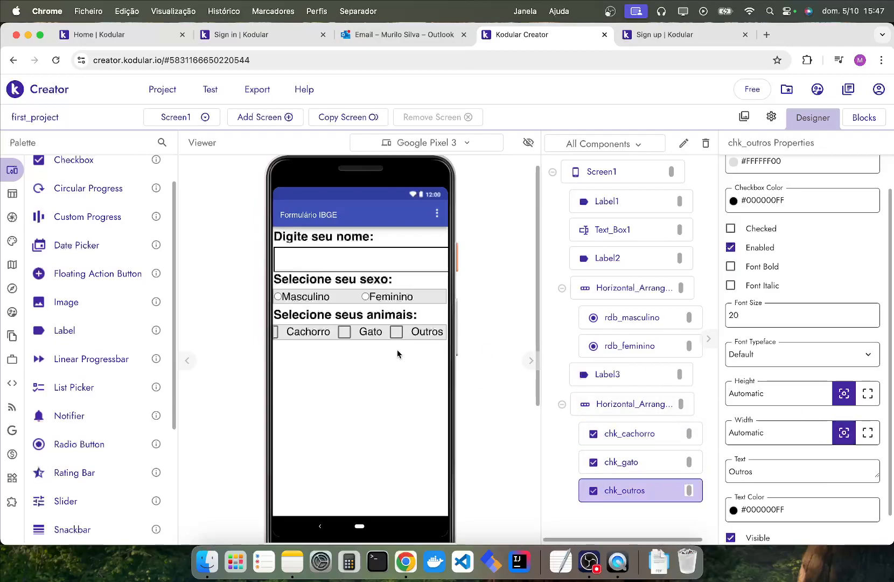
# Reduce the Cachorro checkbox's font size to 16.
pyautogui.click(284, 335)
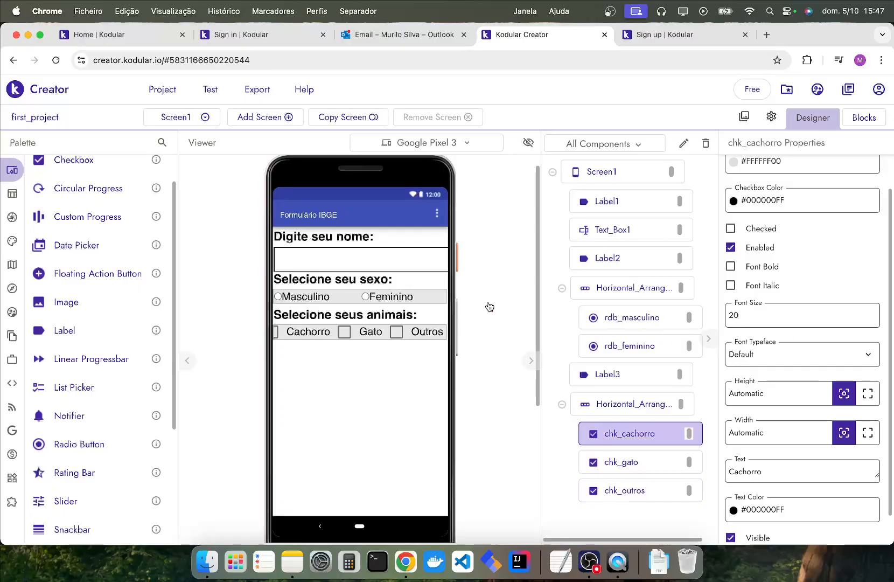
pyautogui.press('super+a')
pyautogui.write('16')
pyautogui.press('Return')
# Reduce the Gato checkbox's font size to 16.
pyautogui.click(366, 332)
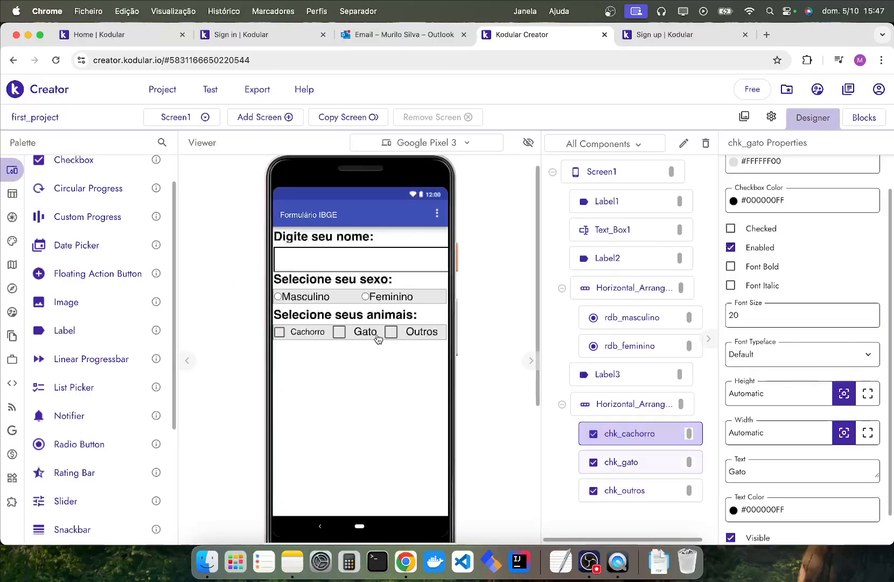
pyautogui.click(783, 315)
pyautogui.press('super+a')
pyautogui.write('16')
pyautogui.press('Return')
# Reduce the Outros checkbox's font size to 16.
pyautogui.click(418, 333)
pyautogui.click(817, 313)
pyautogui.press('super+a')
pyautogui.write('16')
pyautogui.press('Return')
# Set the width of the Outros, Gato and Cachorro checkboxes to Fill parent.
pyautogui.click(868, 432)
pyautogui.click(647, 462)
pyautogui.click(867, 433)
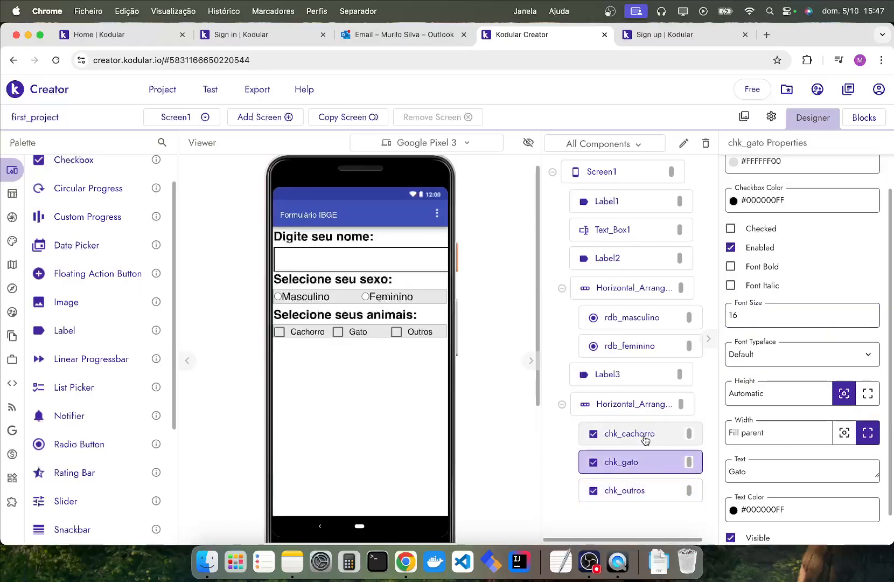
pyautogui.click(645, 440)
pyautogui.click(868, 433)
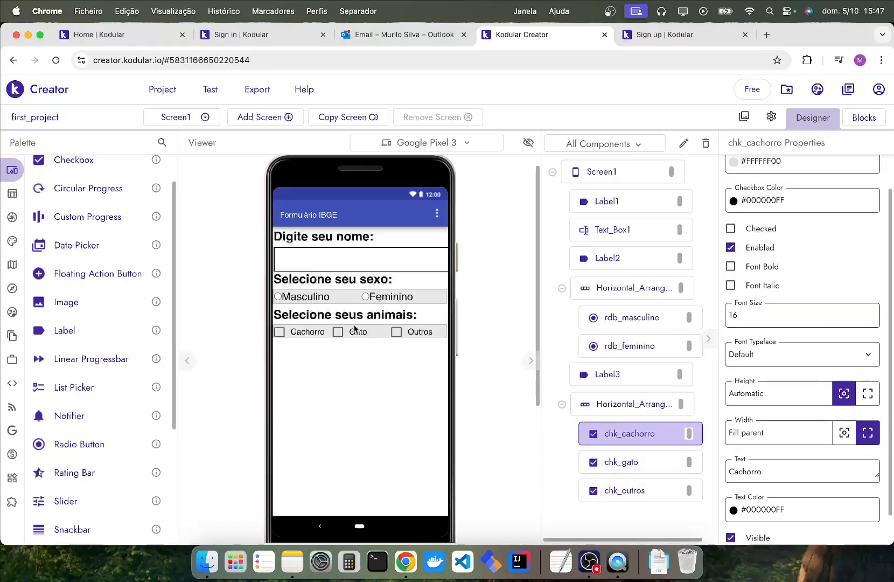
# Reduce the name text box's font size to 16.
pyautogui.click(313, 298)
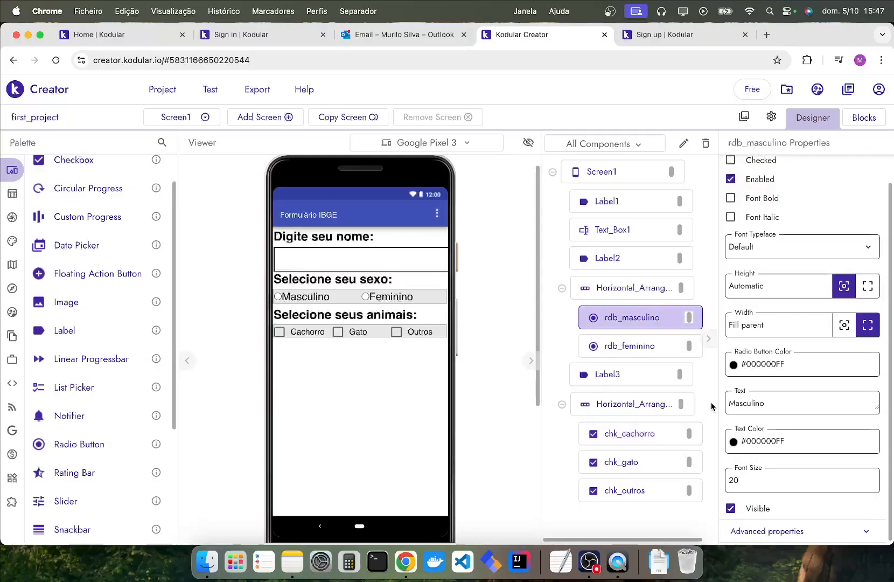
pyautogui.click(435, 264)
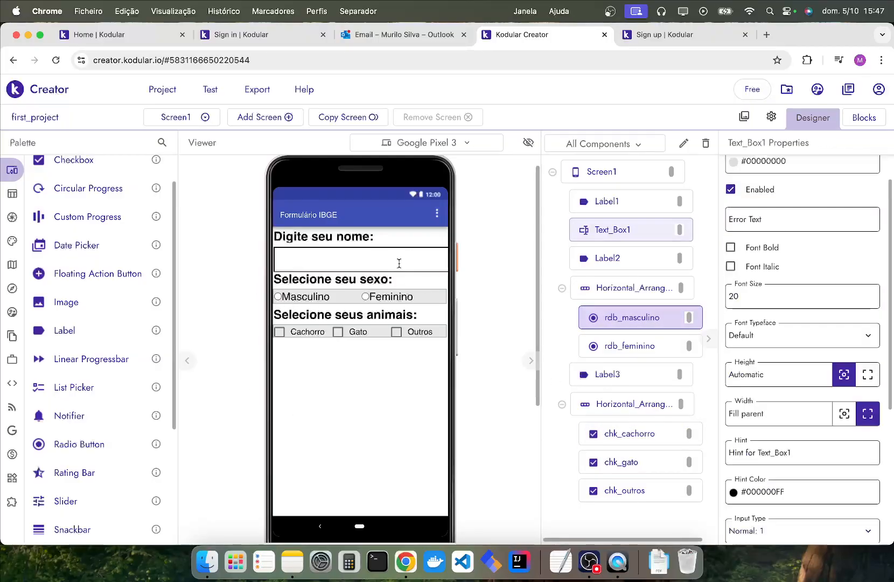
pyautogui.doubleClick(753, 296)
pyautogui.write('15')
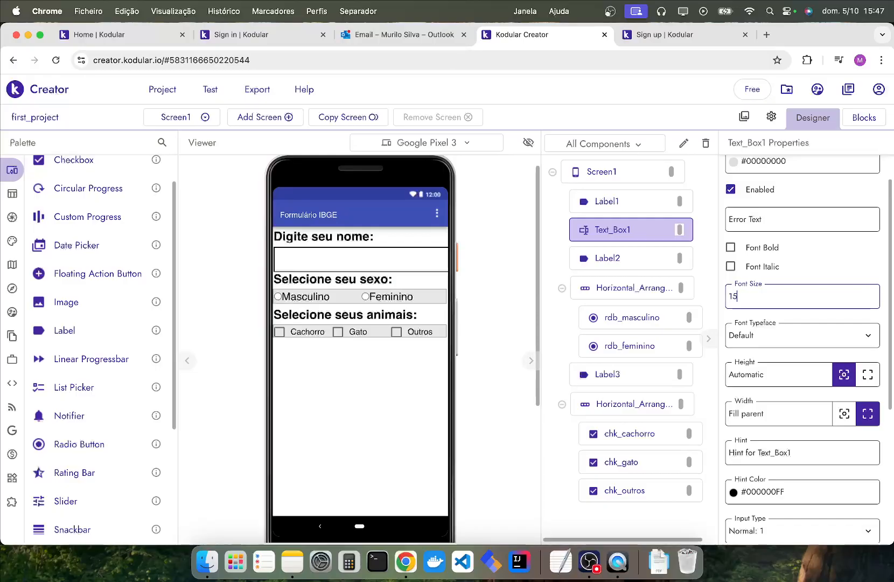
pyautogui.press('Return')
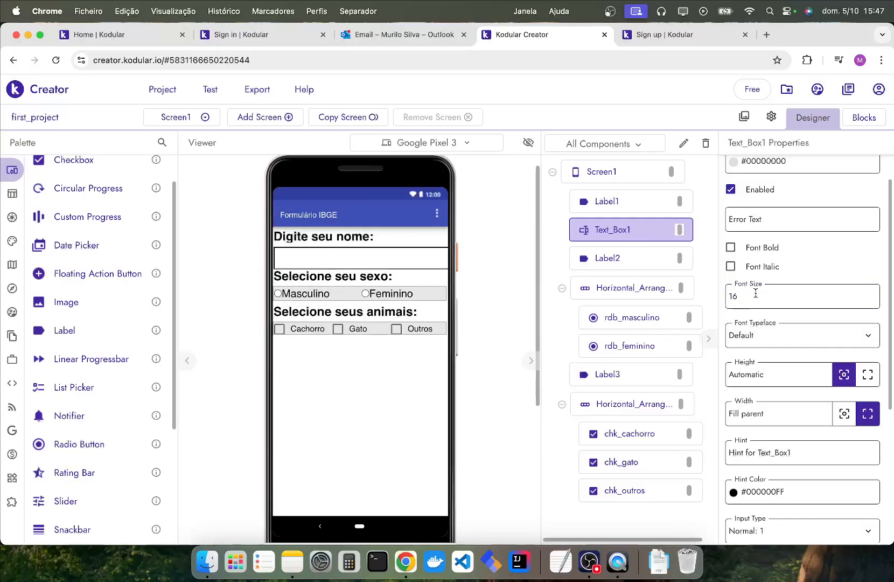
# Reduce the Masculino radio button's font size to 16.
pyautogui.click(291, 295)
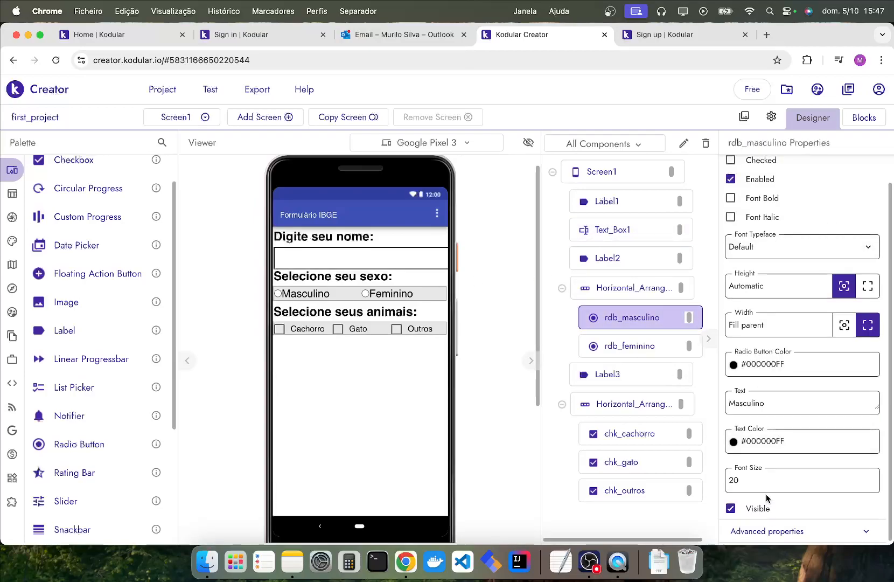
pyautogui.press('BackSpace')
pyautogui.press('BackSpace')
pyautogui.write('15')
pyautogui.press('BackSpace')
pyautogui.write('6')
# Reduce the Feminino radio button's font size to 16.
pyautogui.click(630, 345)
pyautogui.click(790, 483)
pyautogui.press('BackSpace')
pyautogui.press('BackSpace')
pyautogui.write('16')
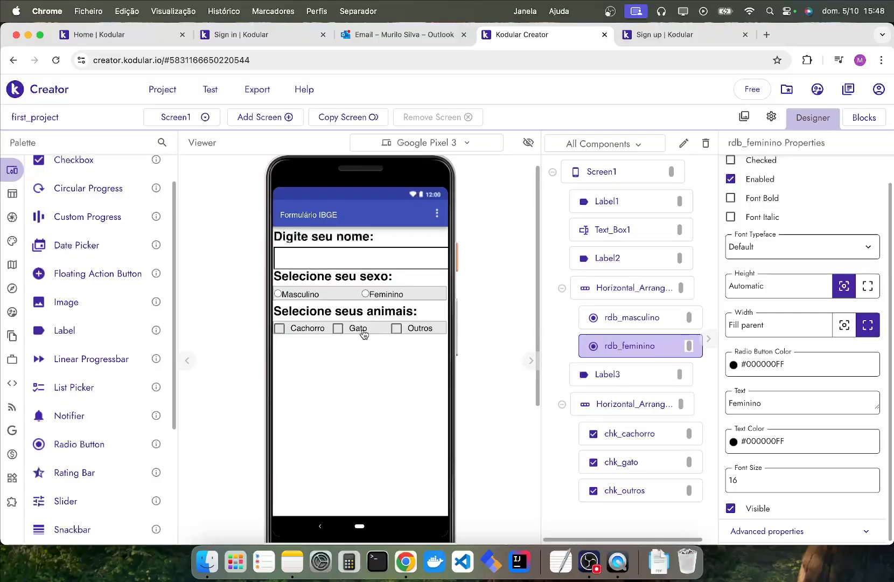
pyautogui.click(593, 401)
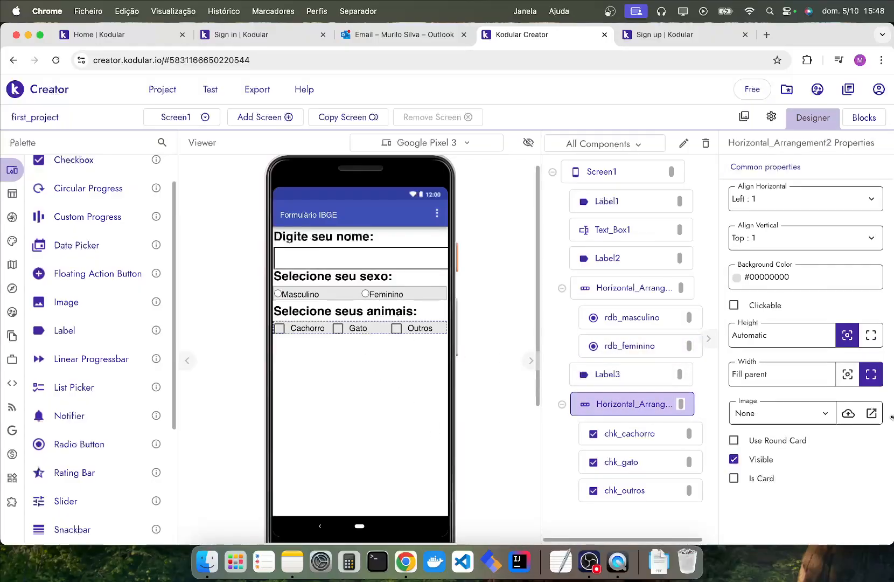
pyautogui.click(871, 335)
pyautogui.click(849, 335)
# Add a Switch component to the screen below the row of animal checkboxes.
pyautogui.scroll(-5, 89, 362)
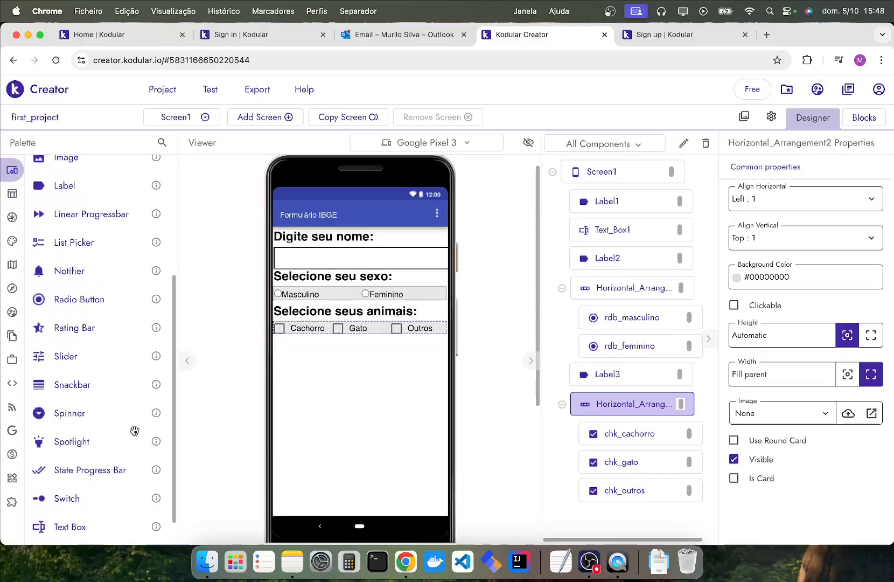
pyautogui.scroll(-1, 145, 428)
pyautogui.moveTo(79, 473); pyautogui.dragTo(315, 404)
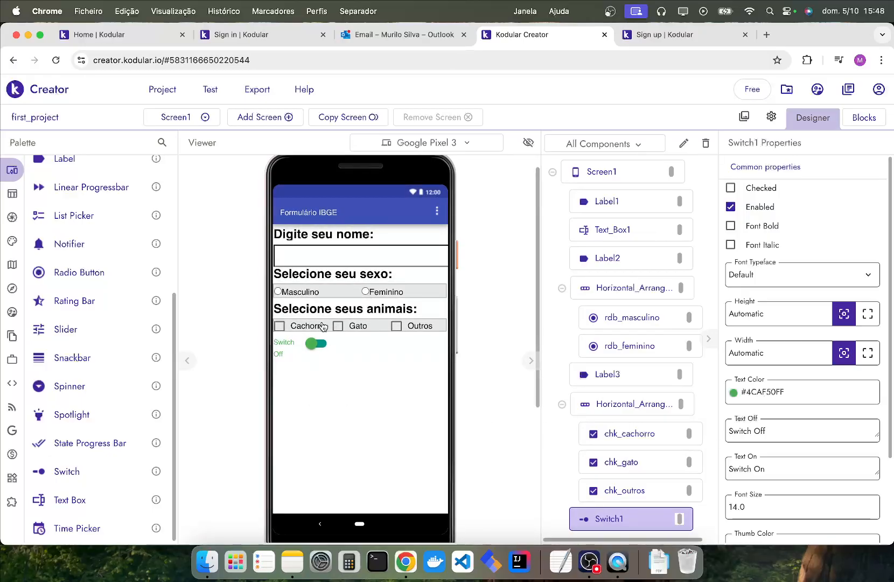
pyautogui.click(329, 347)
pyautogui.click(314, 346)
# Rename the new switch component as swt_aceito.
pyautogui.click(684, 143)
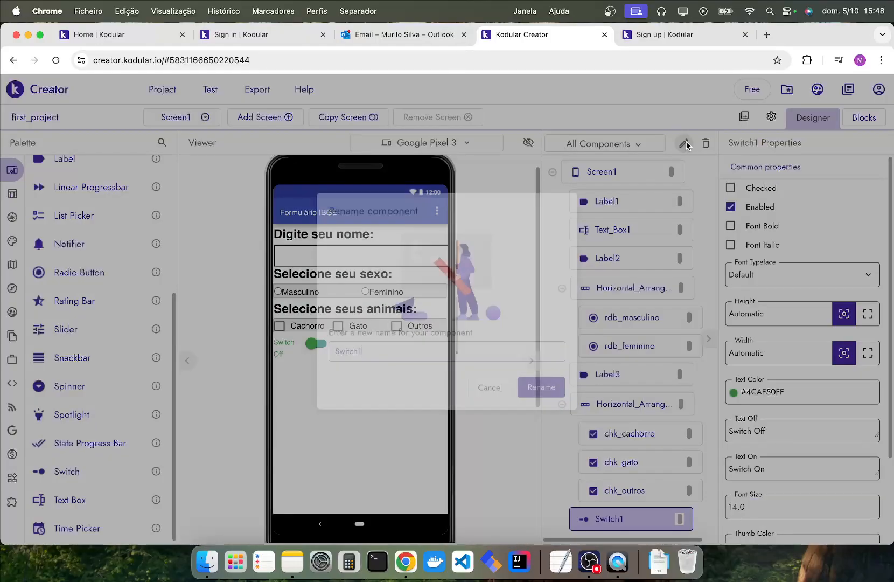
pyautogui.write('swt_aceito')
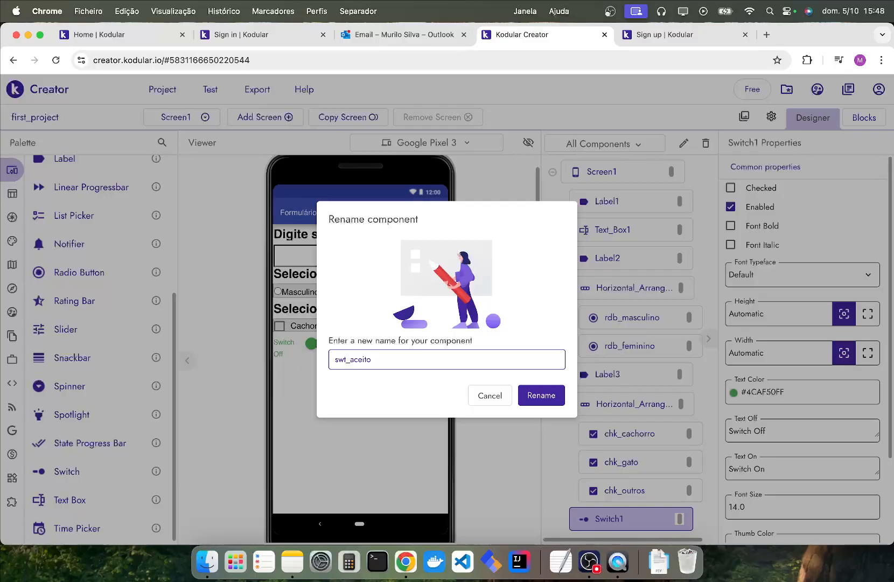
pyautogui.press('Return')
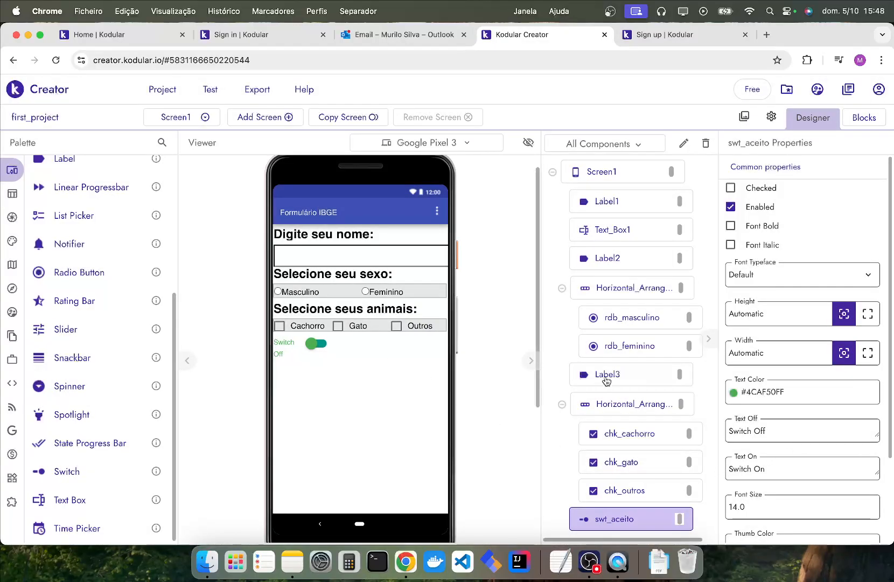
pyautogui.click(347, 328)
pyautogui.scroll(-3, 776, 467)
pyautogui.moveTo(758, 436); pyautogui.dragTo(739, 436)
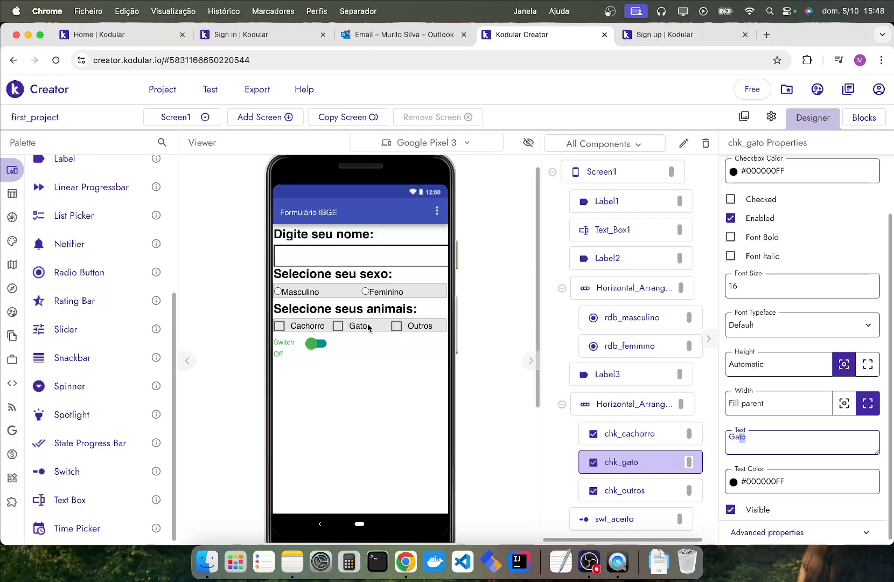
# Set the switch's off text to "Não aceito os termos" and its on text to "Aceito os termos".
pyautogui.click(296, 347)
pyautogui.click(782, 369)
pyautogui.press('super+a')
pyautogui.write('Não a')
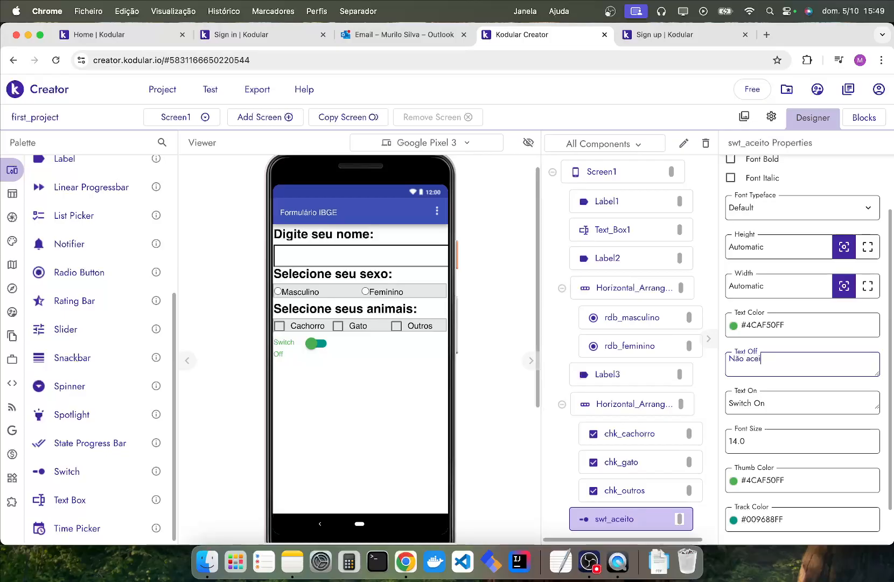
pyautogui.write('ceito os termos')
pyautogui.press('Return')
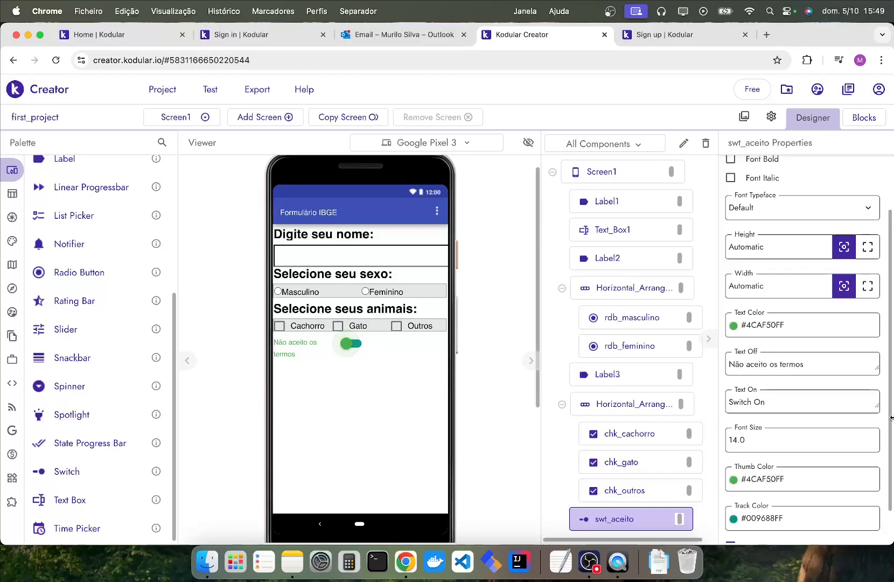
pyautogui.tripleClick(762, 402)
pyautogui.write('Aceito os termos')
pyautogui.press('Return')
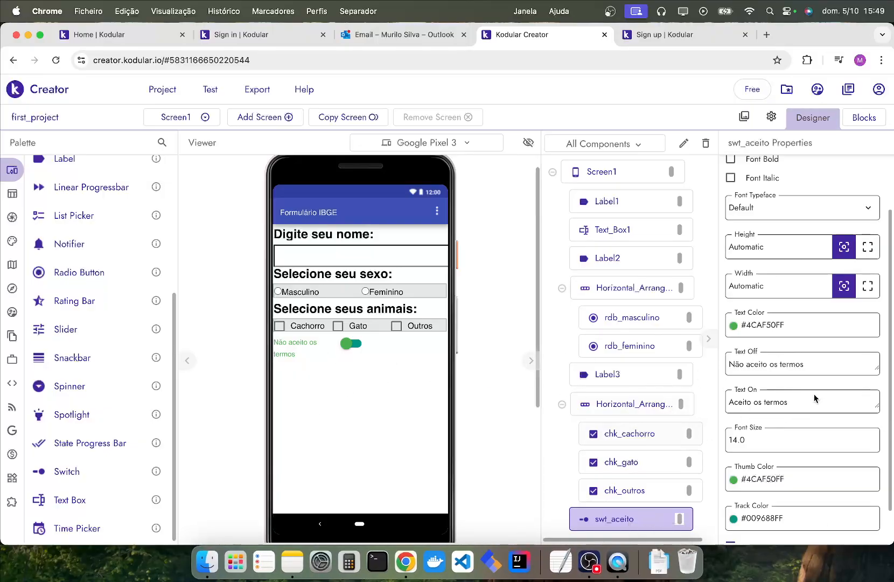
# Enable the switch's Checked property to preview its on text, and disable it again.
pyautogui.scroll(3, 856, 407)
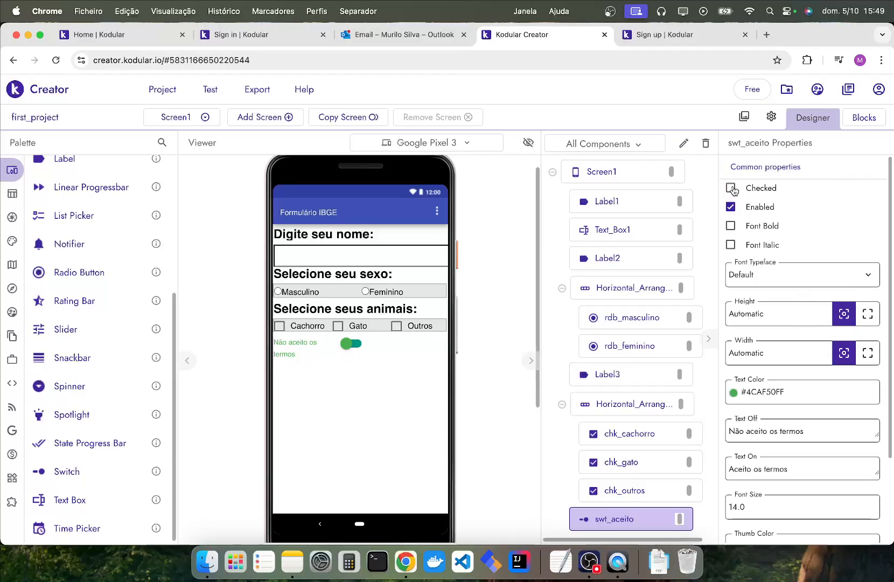
pyautogui.scroll(-1, 724, 299)
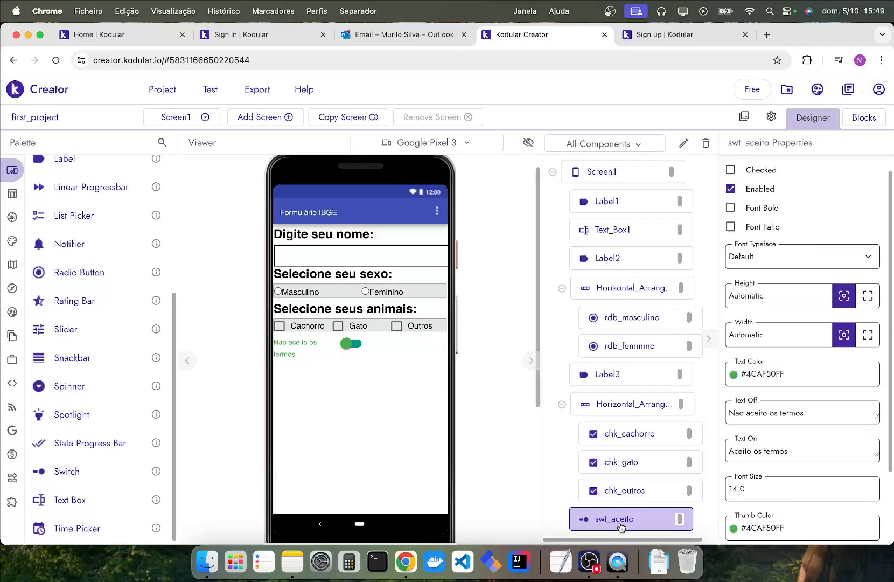
pyautogui.scroll(-3, 840, 445)
pyautogui.scroll(4, 834, 422)
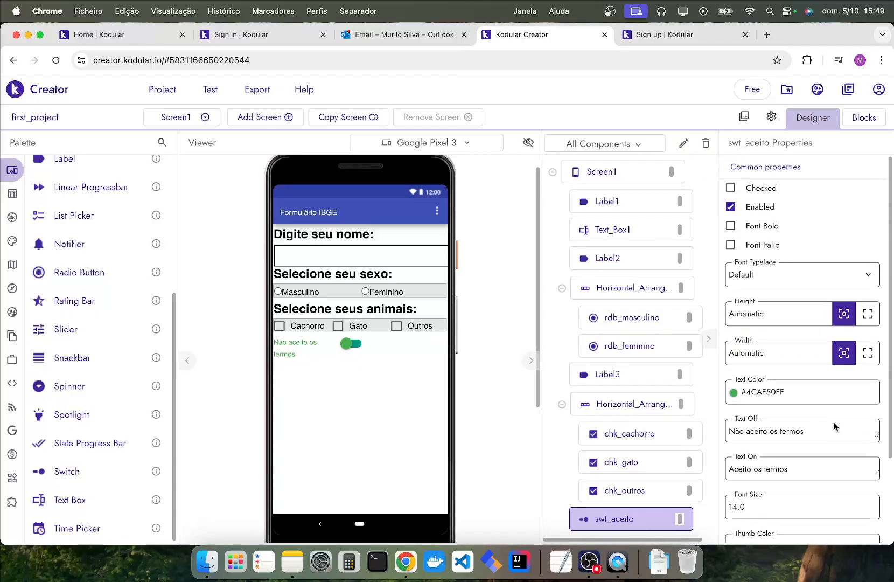
pyautogui.click(731, 188)
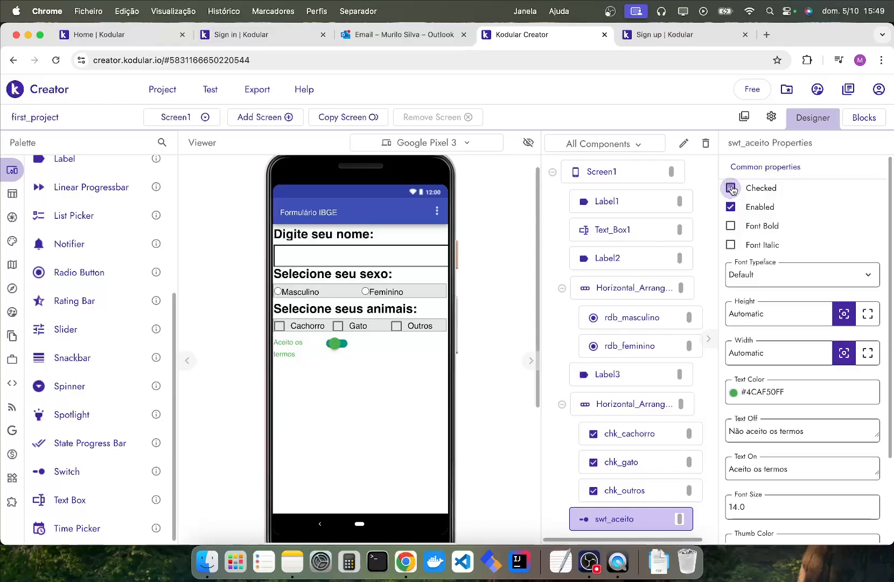
pyautogui.click(731, 188)
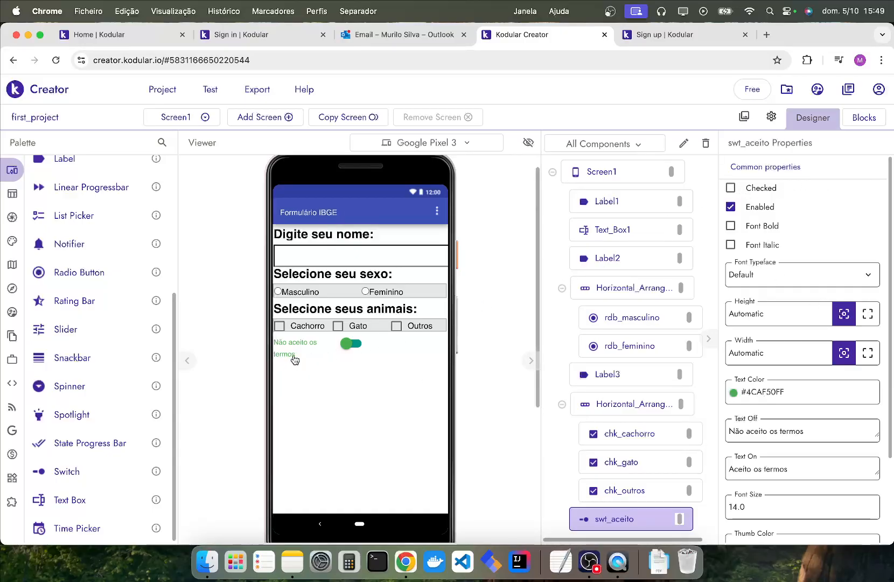
# Set the width of the terms switch to Fill parent and leave it unchecked.
pyautogui.click(866, 351)
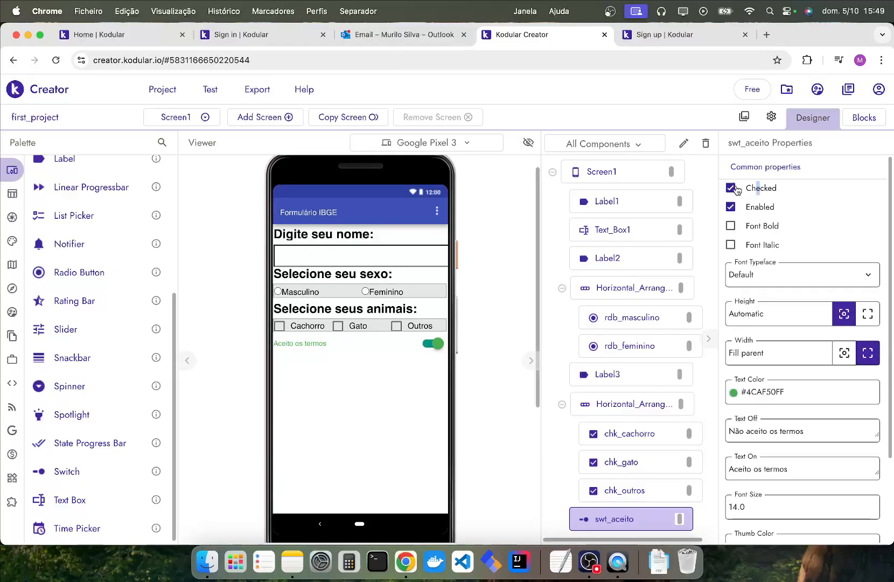
pyautogui.scroll(5, 767, 191)
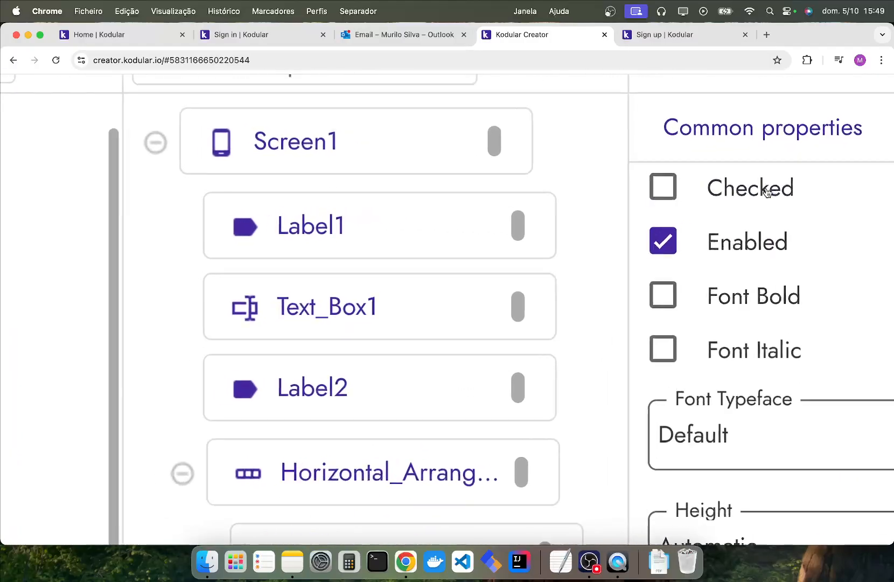
pyautogui.scroll(-5, 768, 193)
pyautogui.click(361, 400)
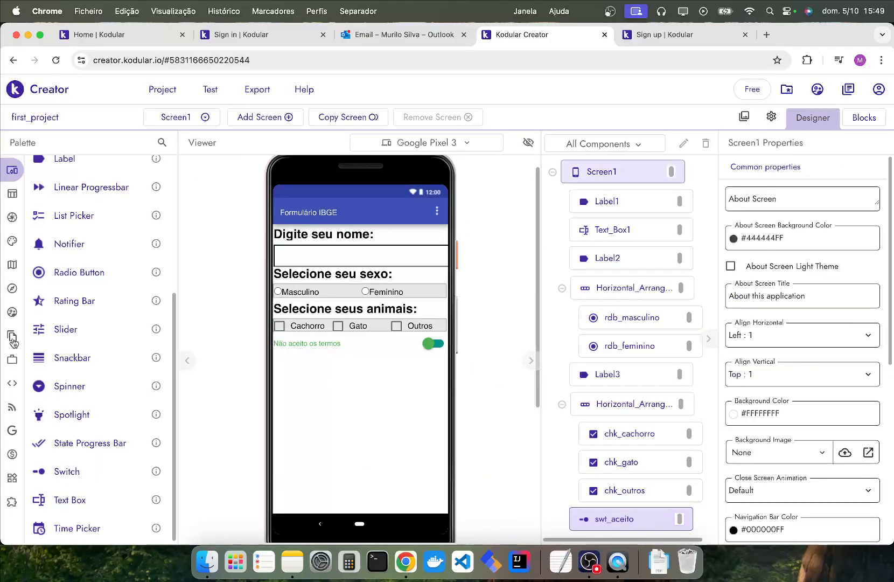
# Add a button below the switch with the text "Enviar" and set its width to Fill parent.
pyautogui.moveTo(97, 287)
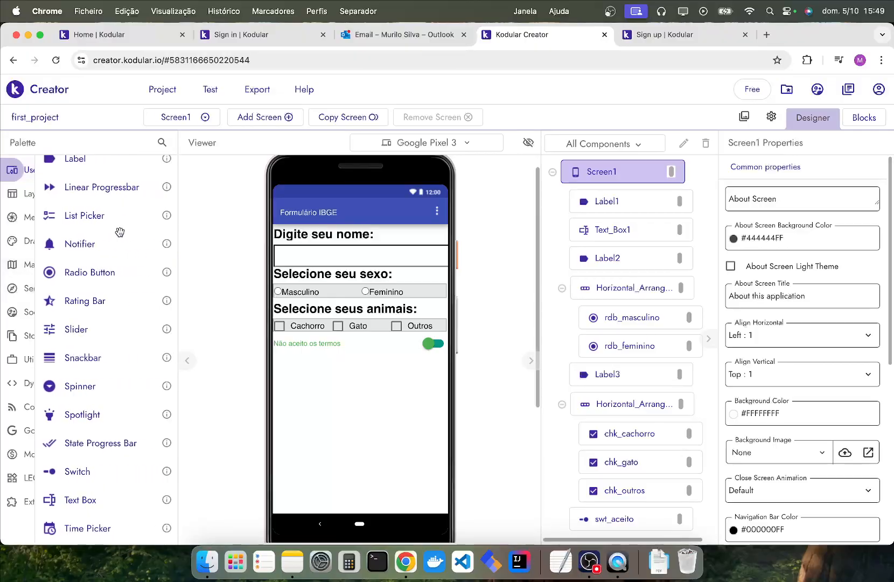
pyautogui.moveTo(66, 170); pyautogui.dragTo(281, 370)
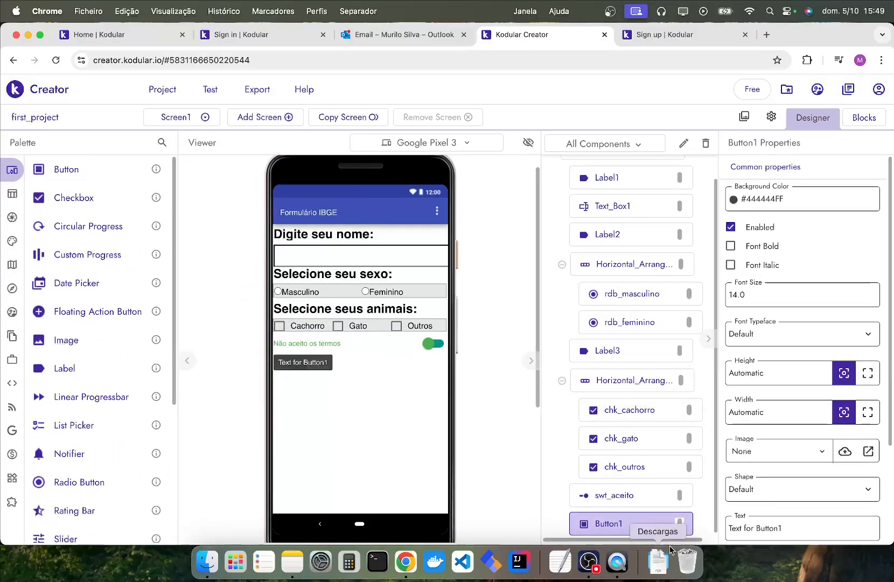
pyautogui.click(799, 518)
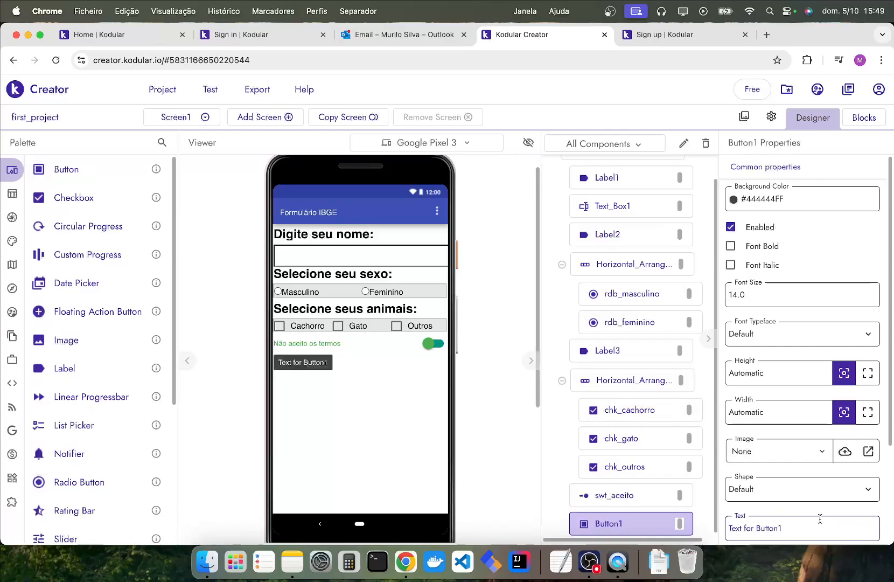
pyautogui.press('super+a')
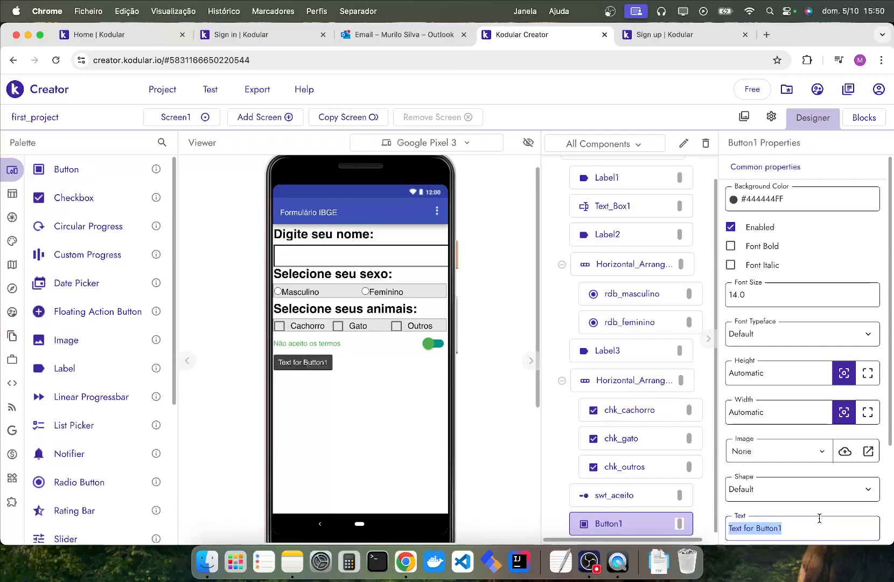
pyautogui.write('Enviar')
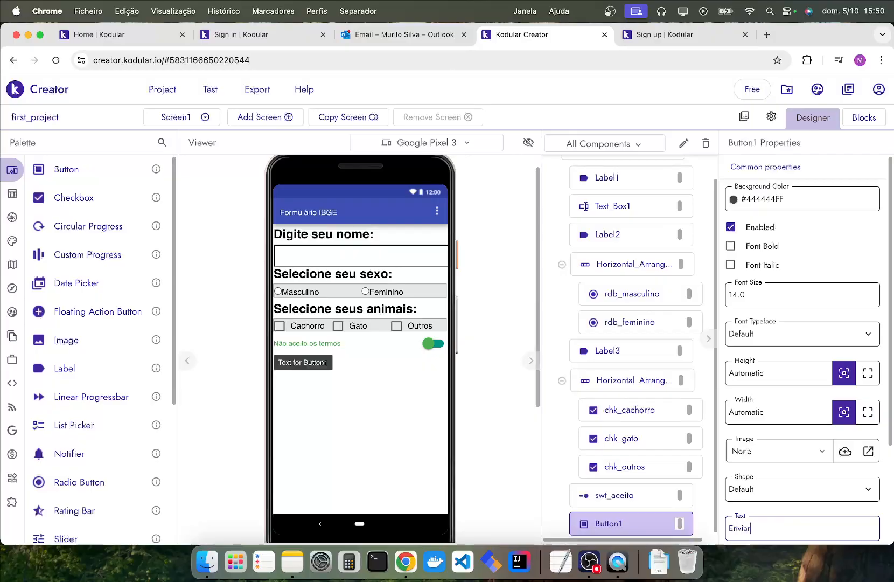
pyautogui.press('BackSpace')
pyautogui.press('BackSpace')
pyautogui.press('Return')
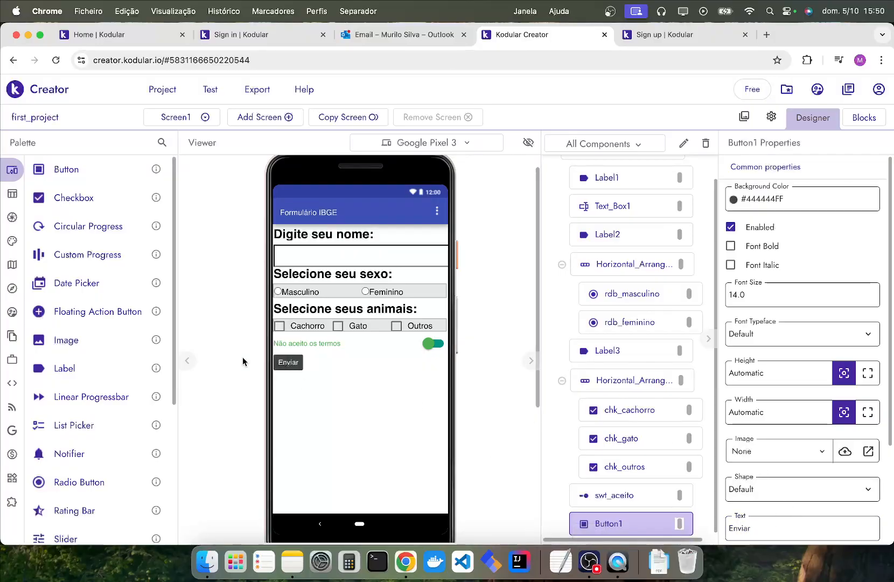
pyautogui.click(869, 413)
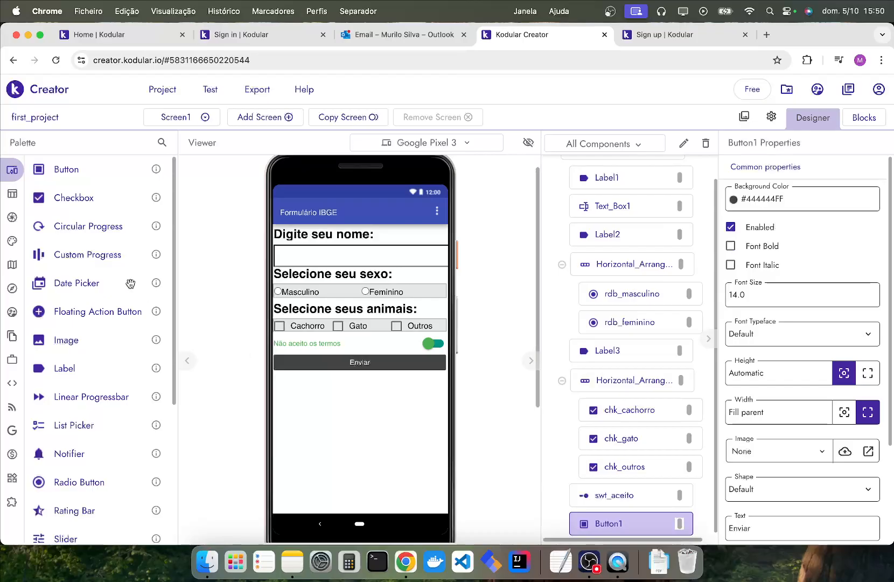
# Add a label between the row of animal checkboxes and the terms switch, outside the checkbox arrangement.
pyautogui.scroll(-5, 99, 407)
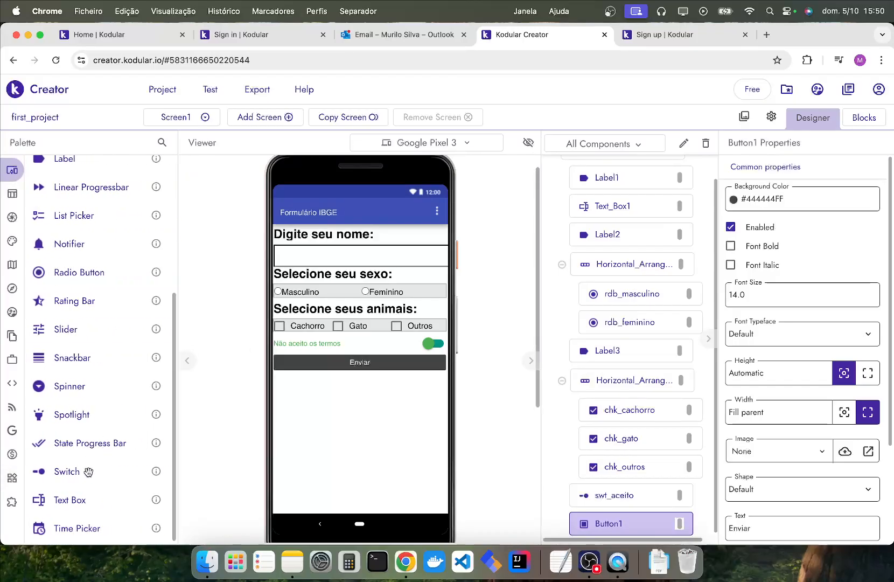
pyautogui.scroll(3, 119, 436)
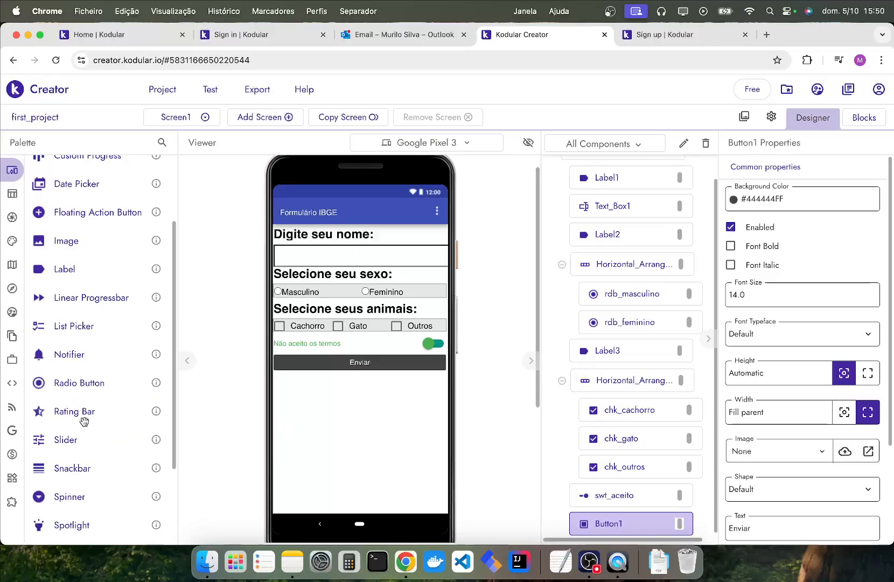
pyautogui.scroll(3, 91, 377)
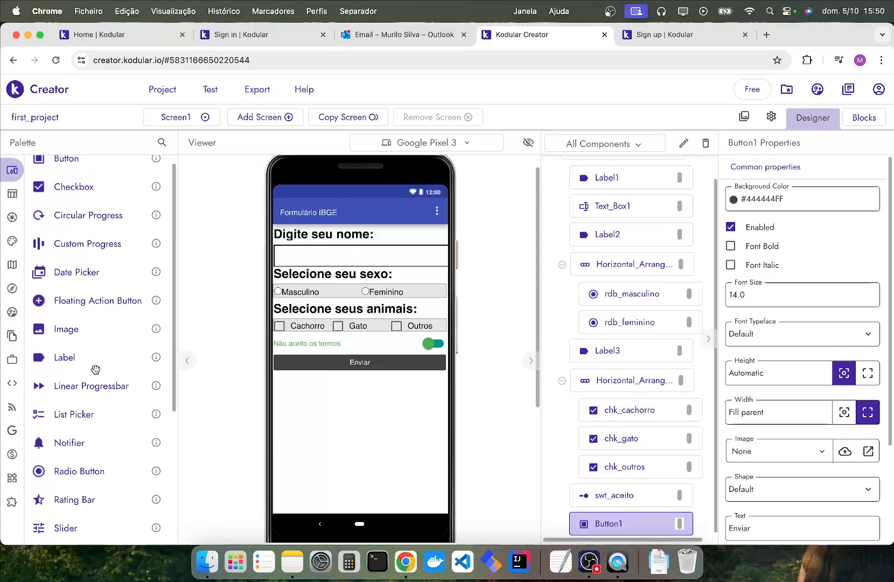
pyautogui.scroll(1, 95, 369)
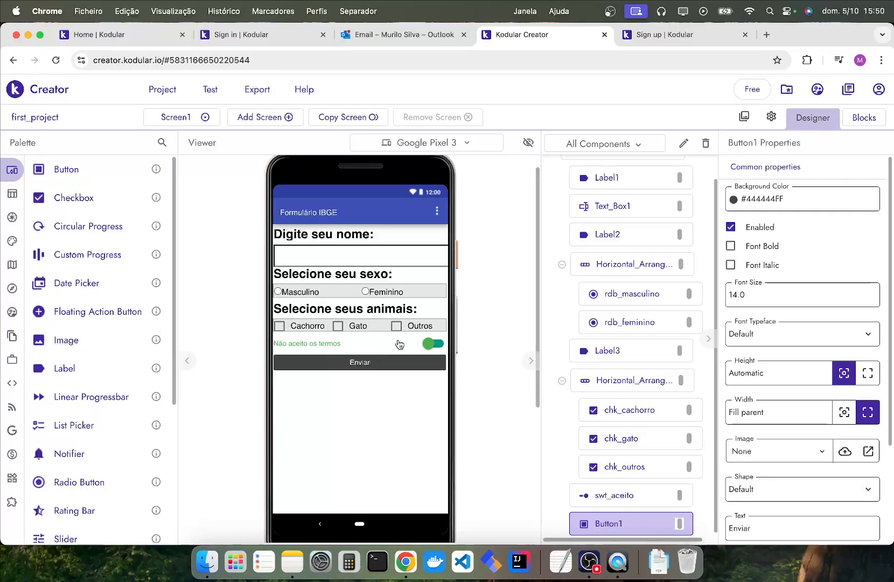
pyautogui.moveTo(76, 370); pyautogui.dragTo(287, 337)
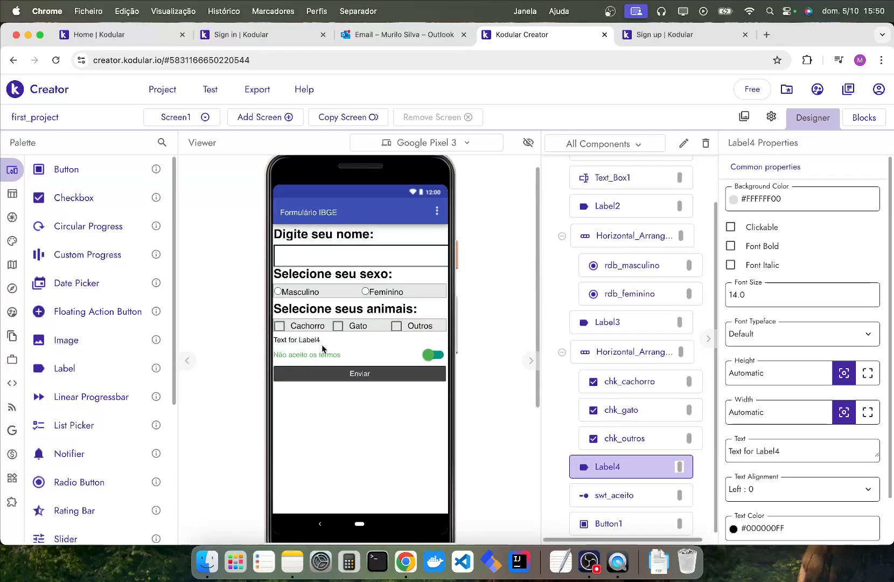
pyautogui.moveTo(310, 341); pyautogui.dragTo(338, 333)
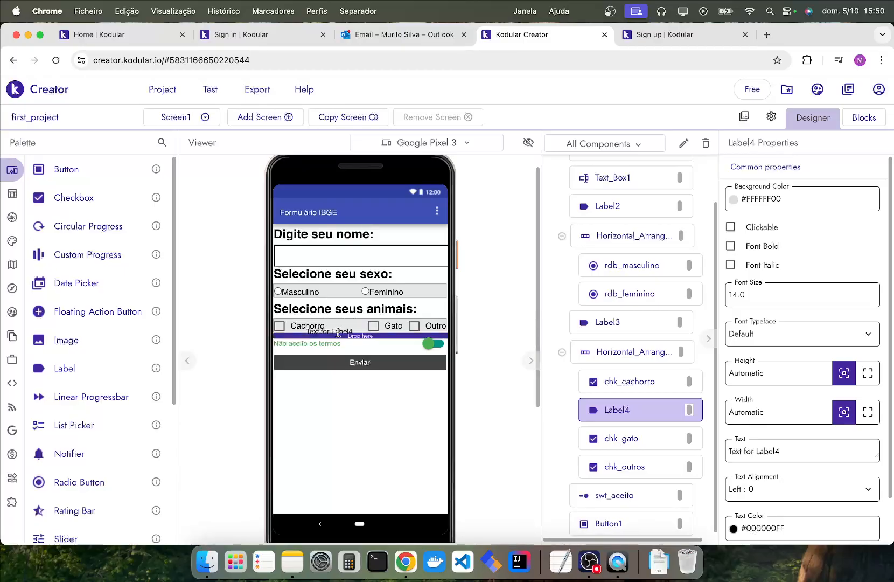
pyautogui.moveTo(338, 333); pyautogui.dragTo(339, 335)
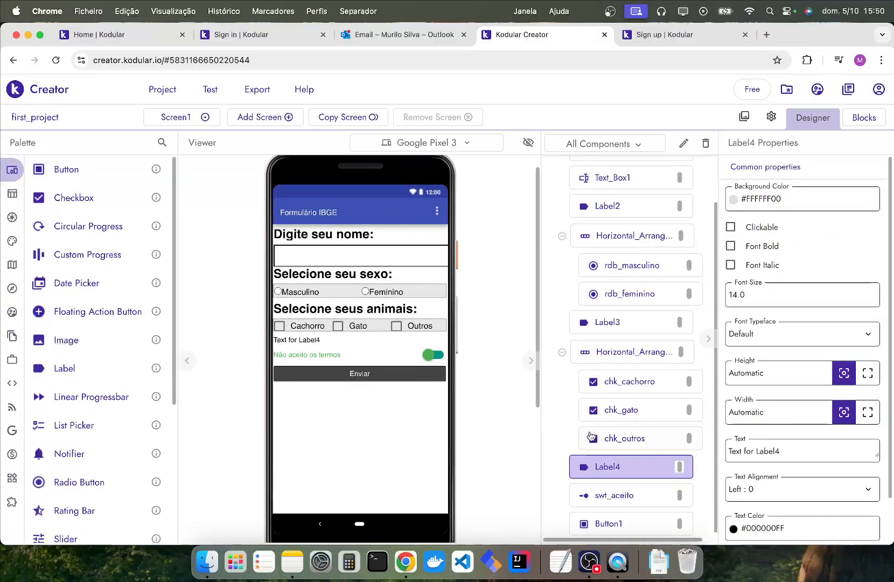
# Collapse and expand the checkbox arrangement in the component tree to examine which components it contains.
pyautogui.scroll(5, 563, 352)
pyautogui.click(559, 355)
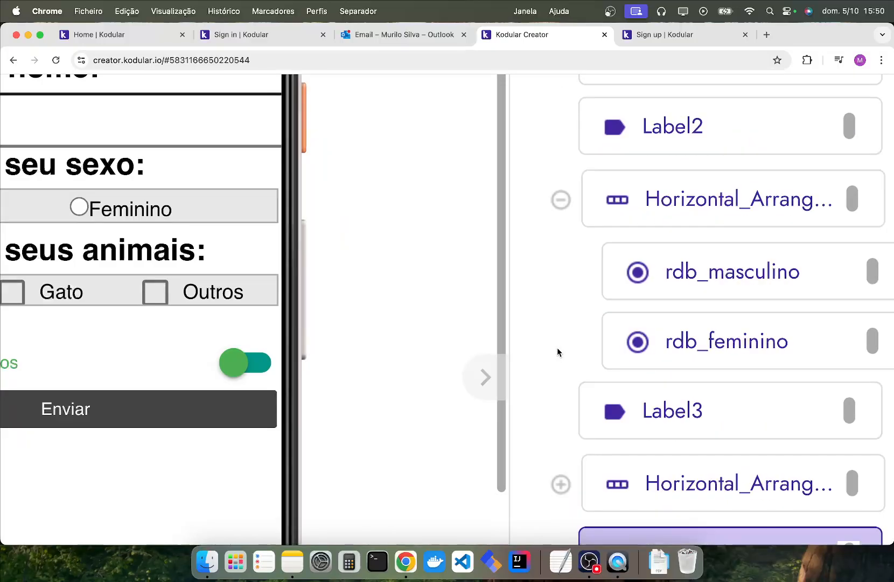
pyautogui.scroll(-3, 593, 361)
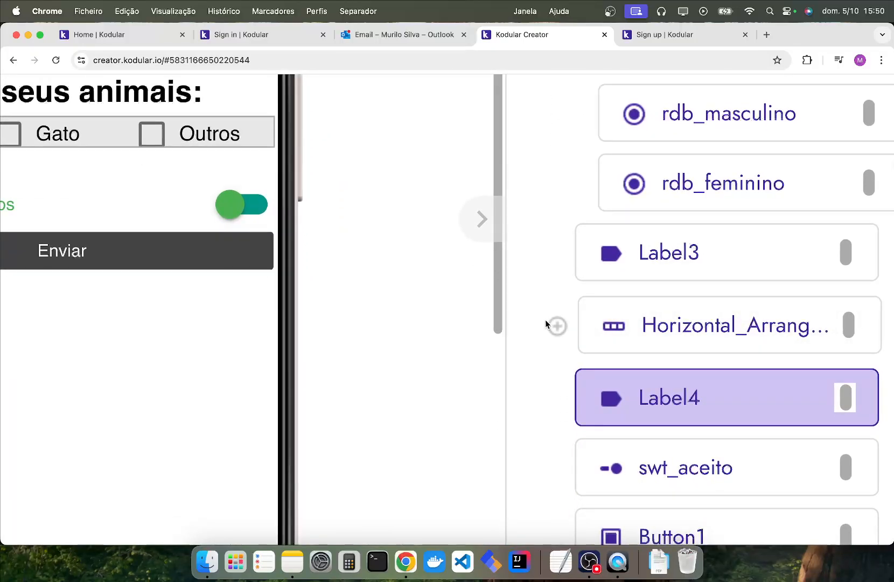
pyautogui.click(557, 325)
pyautogui.scroll(-2, 679, 356)
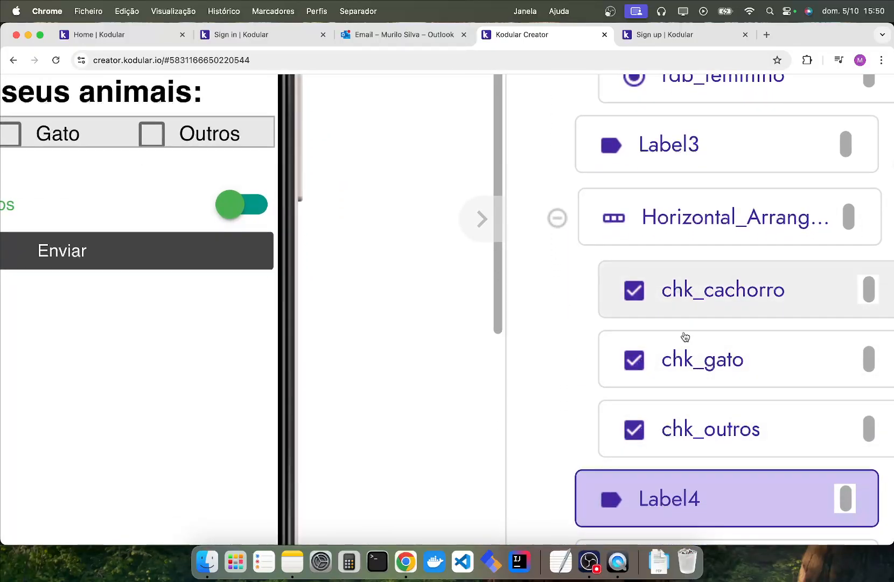
# Collapse the checkbox arrangement in the component tree and toggle the radio button arrangement to examine its contents.
pyautogui.click(557, 218)
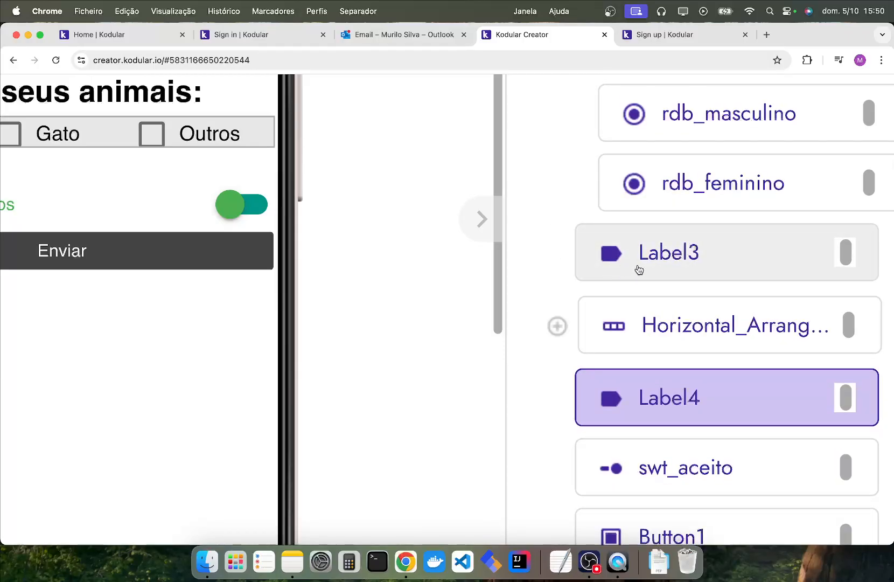
pyautogui.scroll(-5, 637, 266)
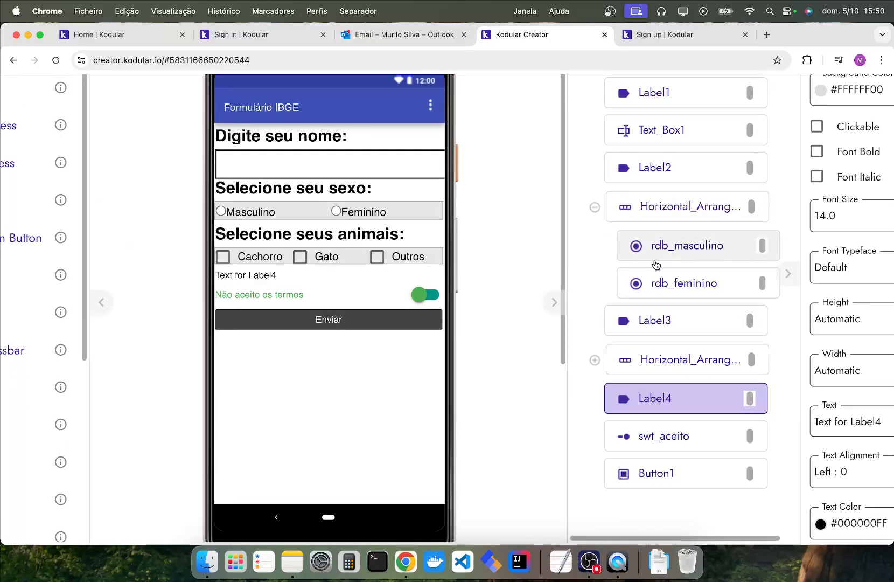
pyautogui.click(595, 207)
pyautogui.click(594, 207)
pyautogui.scroll(-3, 318, 266)
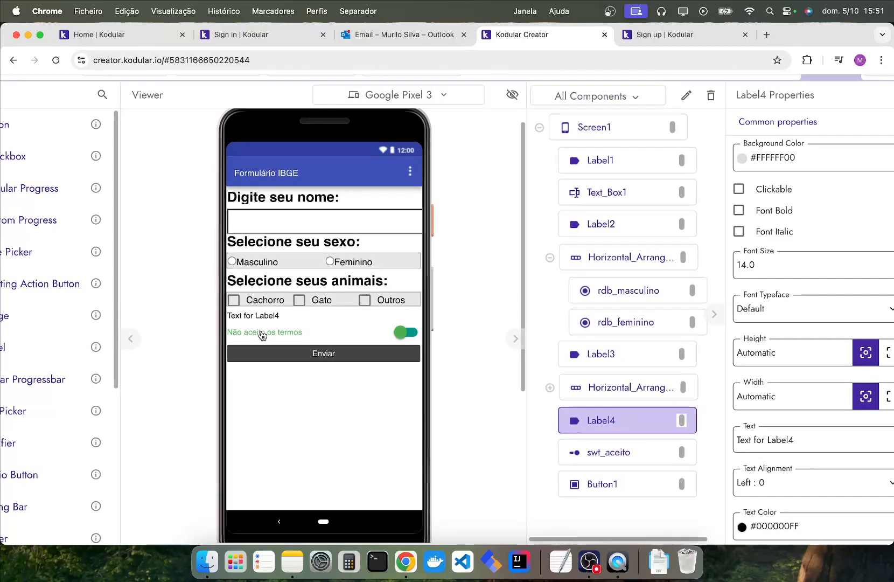
pyautogui.scroll(-3, 273, 311)
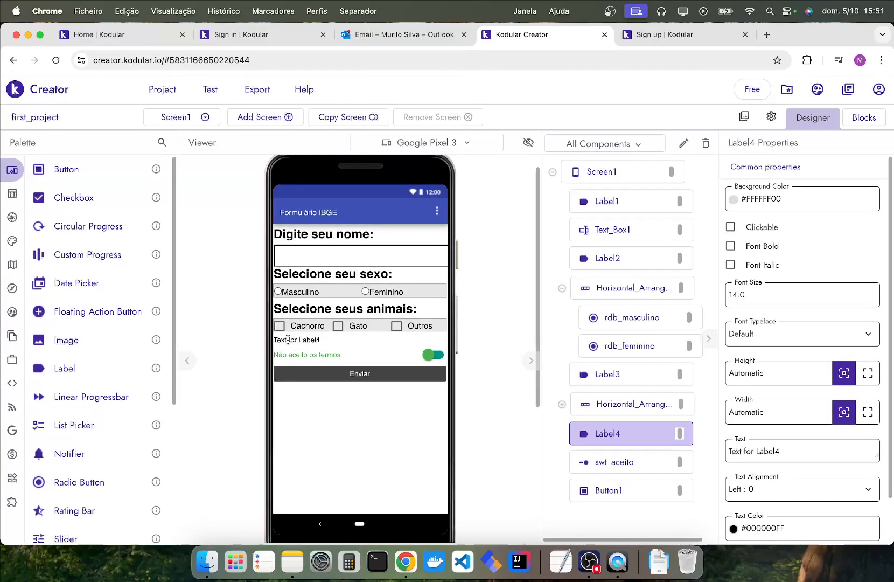
# Add a date picker below the new label and set that label's text to "Selecione sua data de nascimento:".
pyautogui.moveTo(68, 283); pyautogui.dragTo(317, 356)
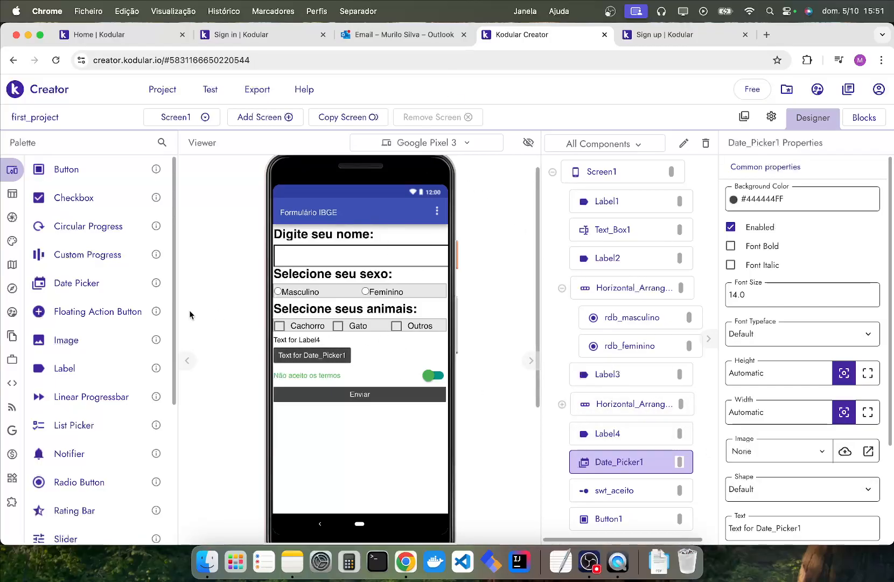
pyautogui.click(293, 338)
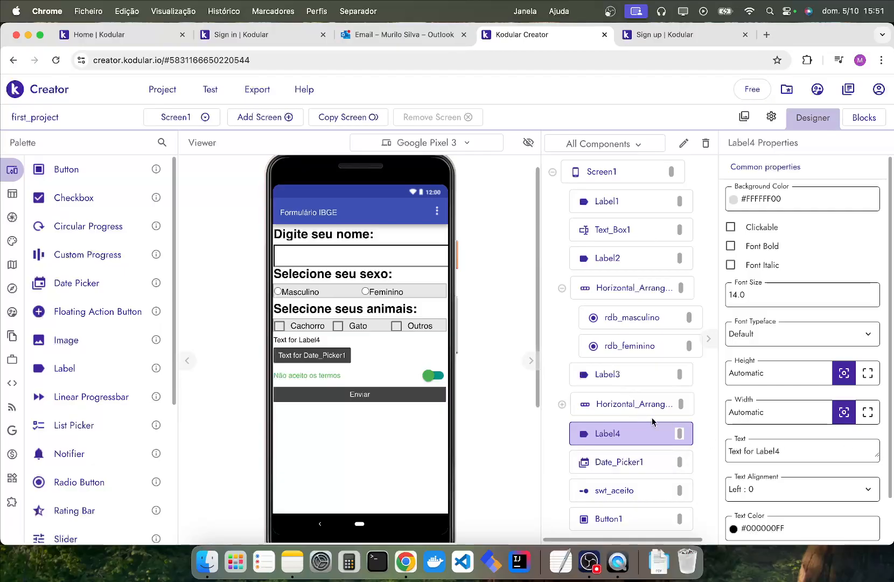
pyautogui.click(767, 449)
pyautogui.press('super+a')
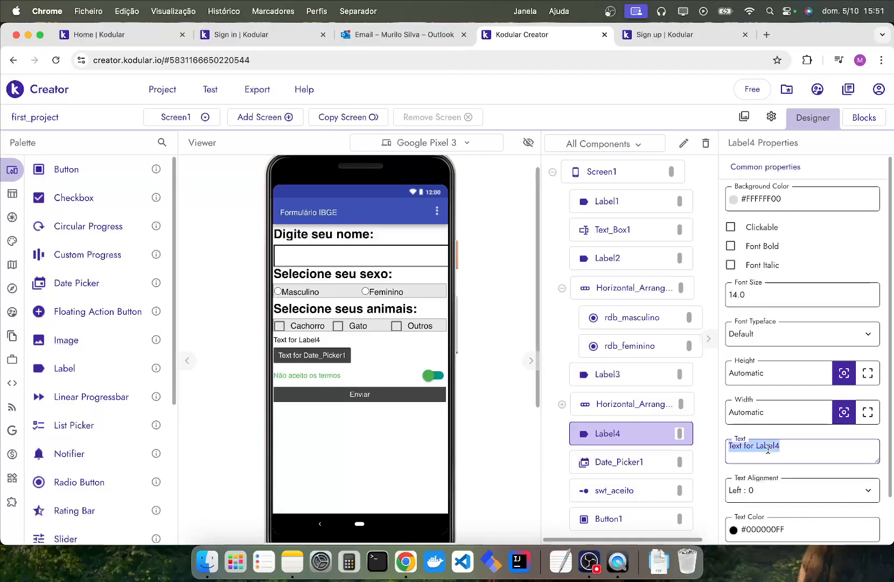
pyautogui.write('Selecione sua data de nascimento:')
pyautogui.press('Return')
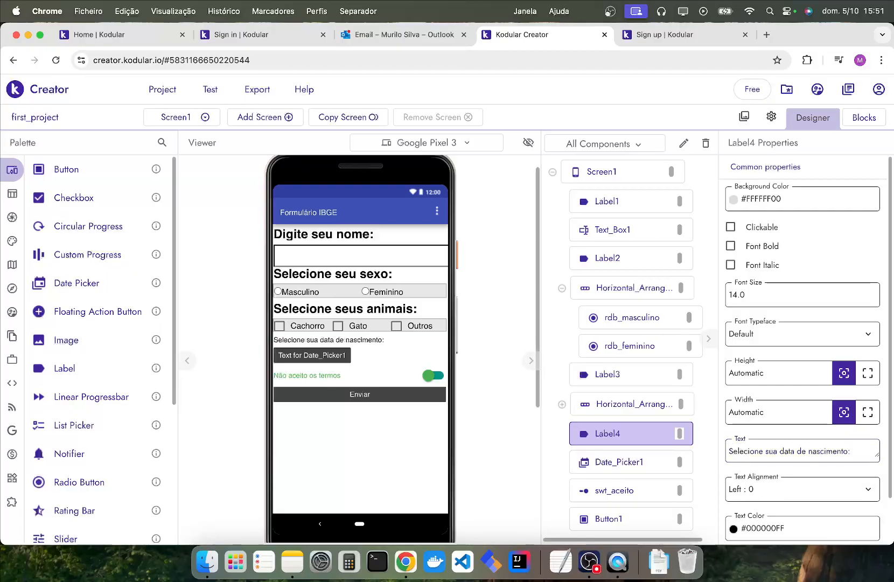
# Rename the date picker component as dtp_nascimento.
pyautogui.click(321, 357)
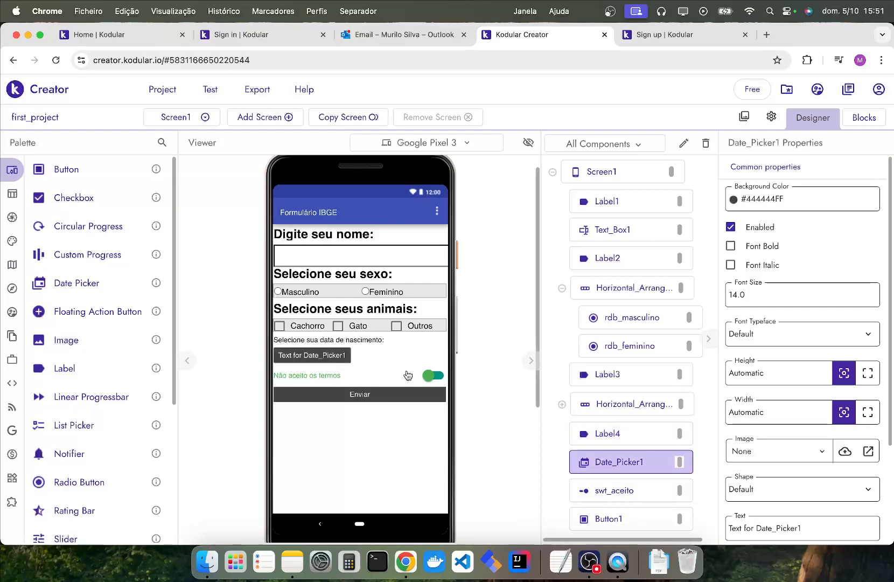
pyautogui.click(684, 144)
pyautogui.write('dtp')
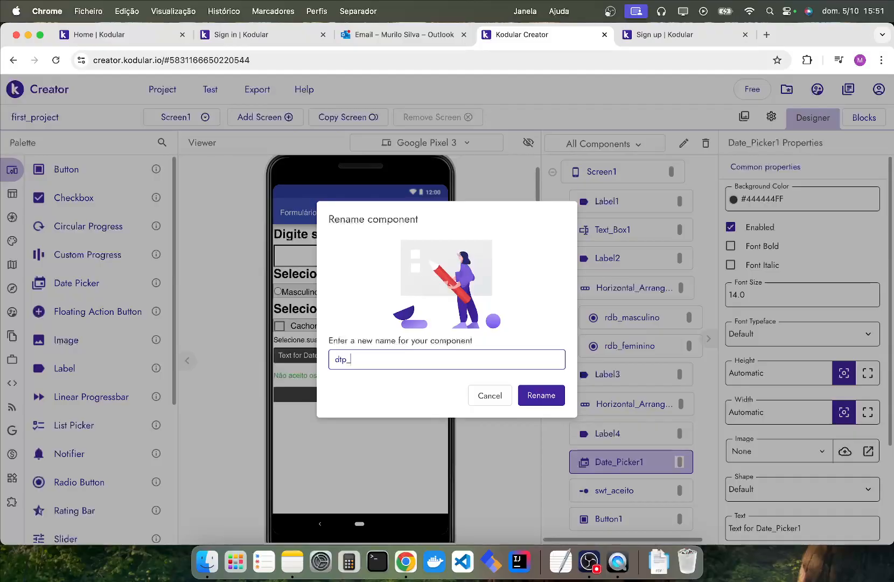
pyautogui.write('_nascimento')
pyautogui.press('Return')
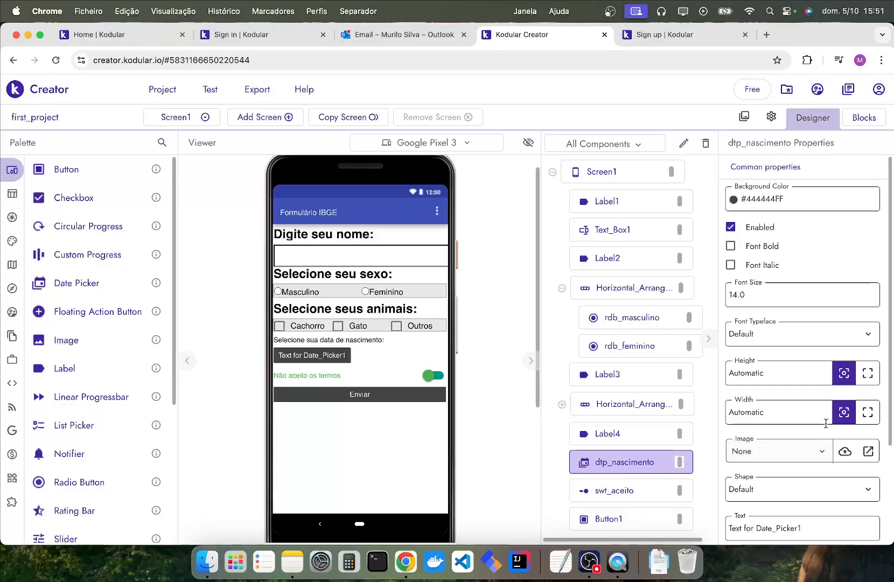
# Replace the date picker's default text with the placeholder 00/00/0000.
pyautogui.scroll(-1, 797, 470)
pyautogui.press('super+a')
pyautogui.press('BackSpace')
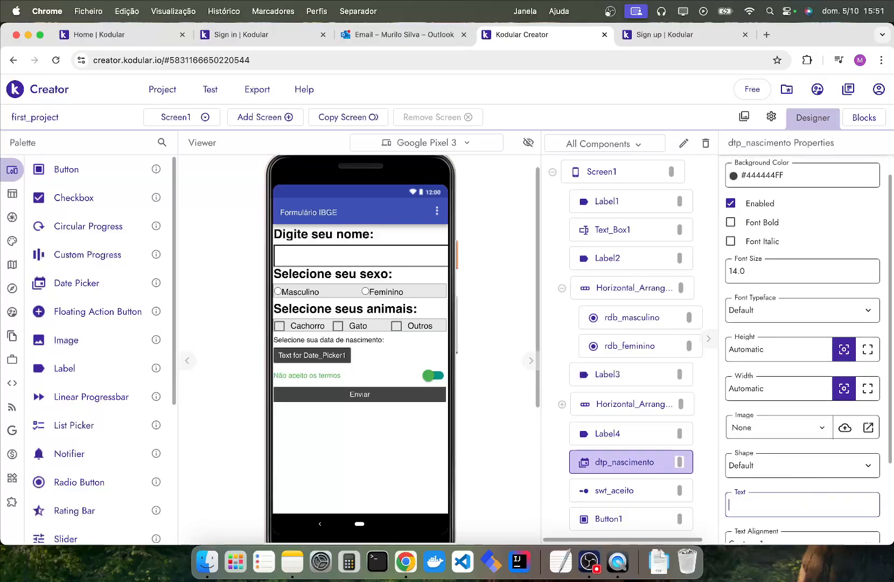
pyautogui.press('Return')
pyautogui.press('super+z')
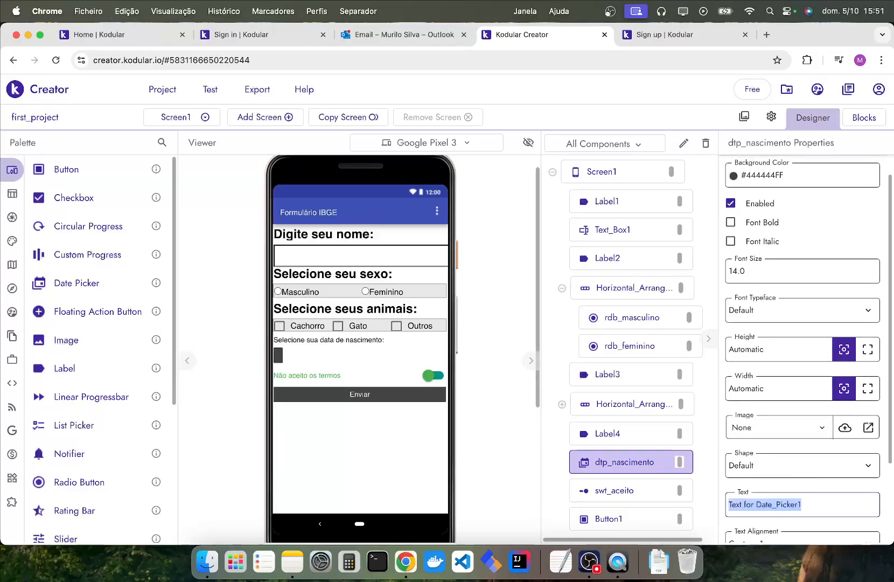
pyautogui.write('00/00/0000')
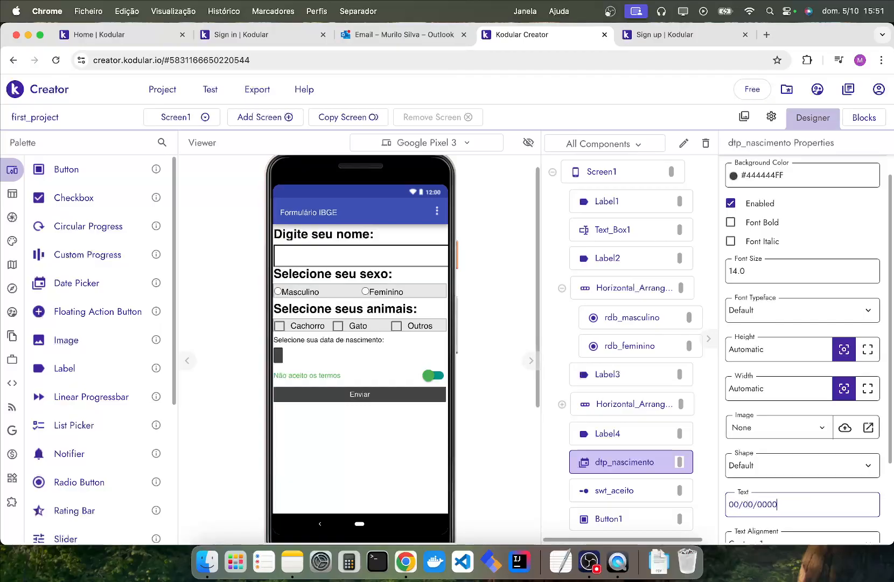
pyautogui.press('Return')
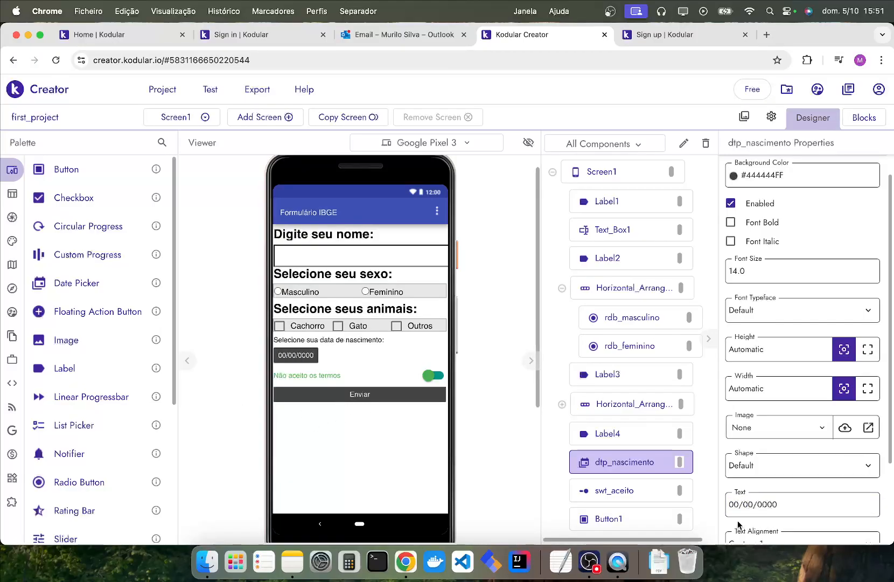
# Change the date picker's placeholder text to dd/mm/aaaa and set its width to Fill parent.
pyautogui.click(733, 505)
pyautogui.press('BackSpace')
pyautogui.press('Delete')
pyautogui.write('dd')
pyautogui.press('Delete')
pyautogui.press('Delete')
pyautogui.write('mm')
pyautogui.doubleClick(764, 504)
pyautogui.write('aa')
pyautogui.press('Return')
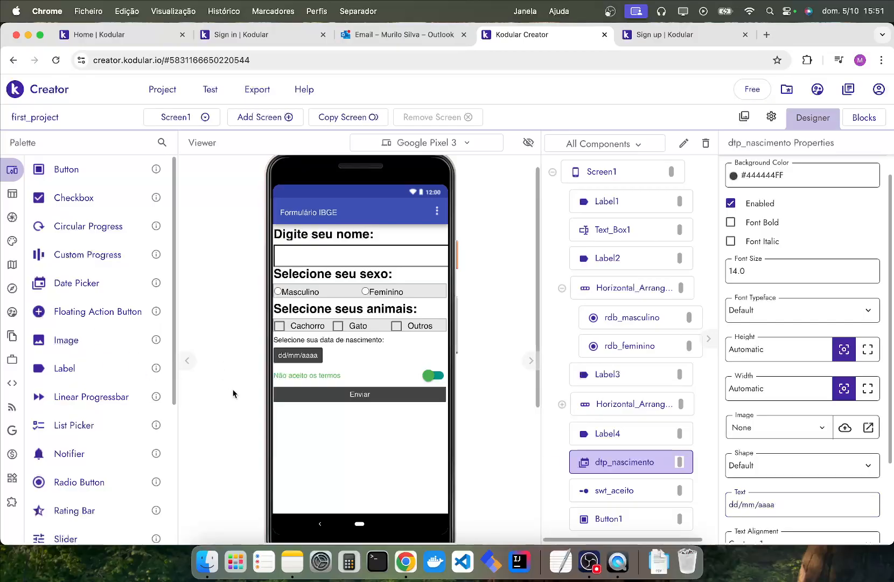
pyautogui.click(867, 388)
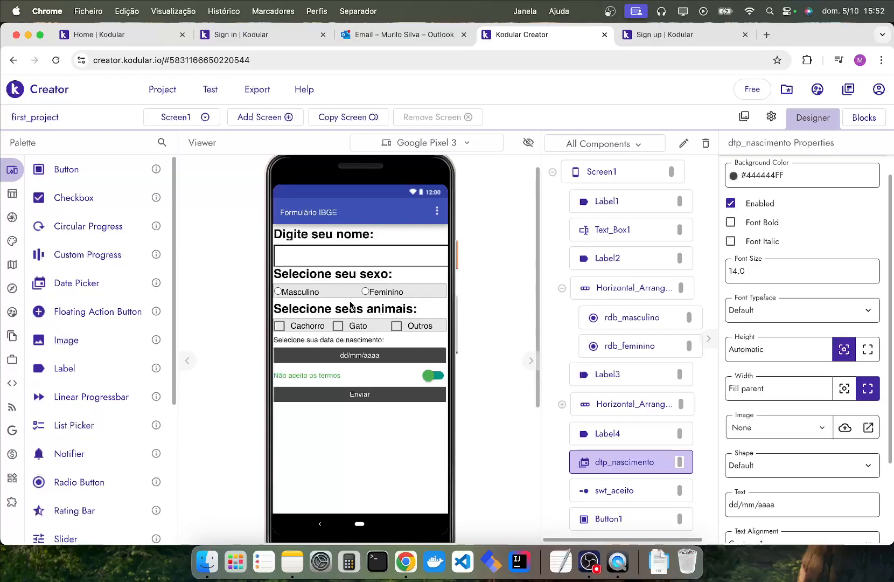
# Set the birth date label's font size to 24 and make it bold, matching the "Selecione seus animais:" label.
pyautogui.scroll(3, 350, 305)
pyautogui.scroll(5, 341, 281)
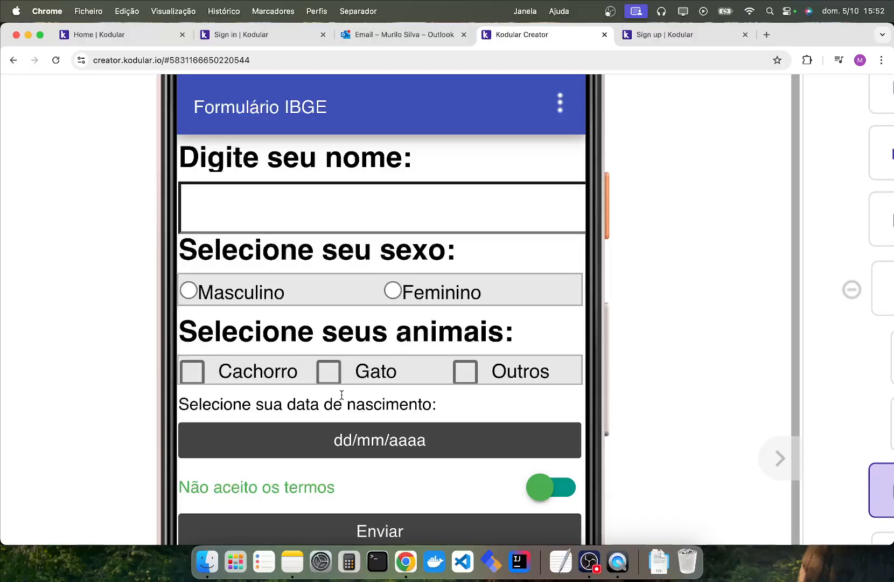
pyautogui.scroll(-8, 341, 395)
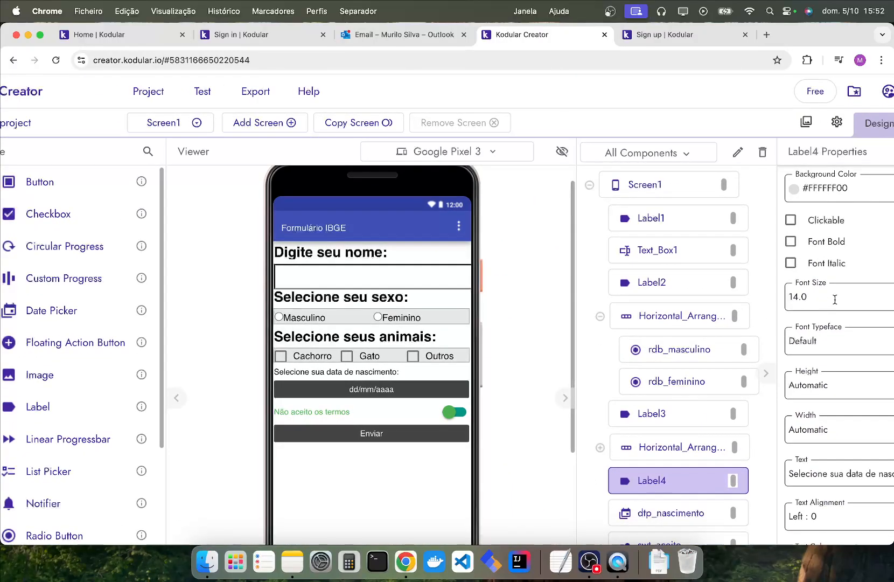
pyautogui.scroll(-5, 833, 301)
pyautogui.doubleClick(761, 271)
pyautogui.click(354, 309)
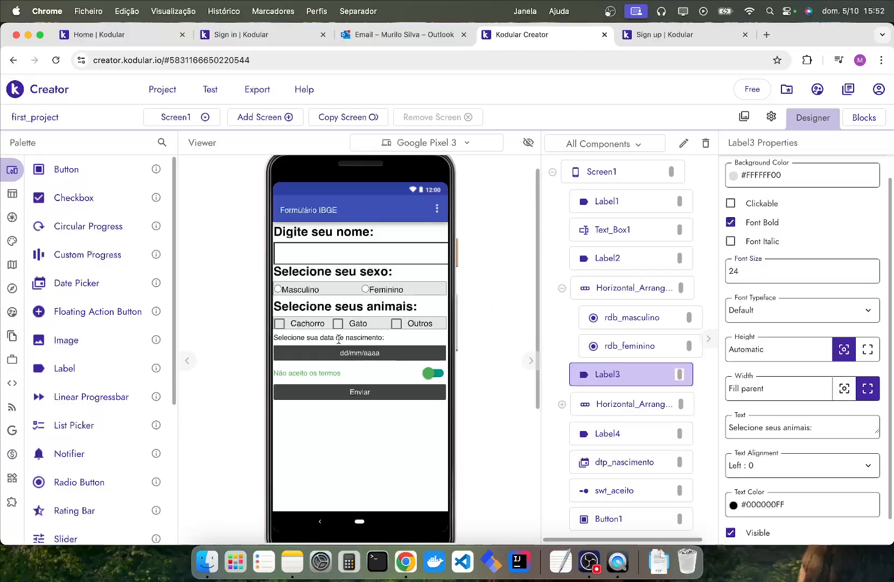
pyautogui.click(340, 337)
pyautogui.click(755, 273)
pyautogui.press('super+a')
pyautogui.write('25')
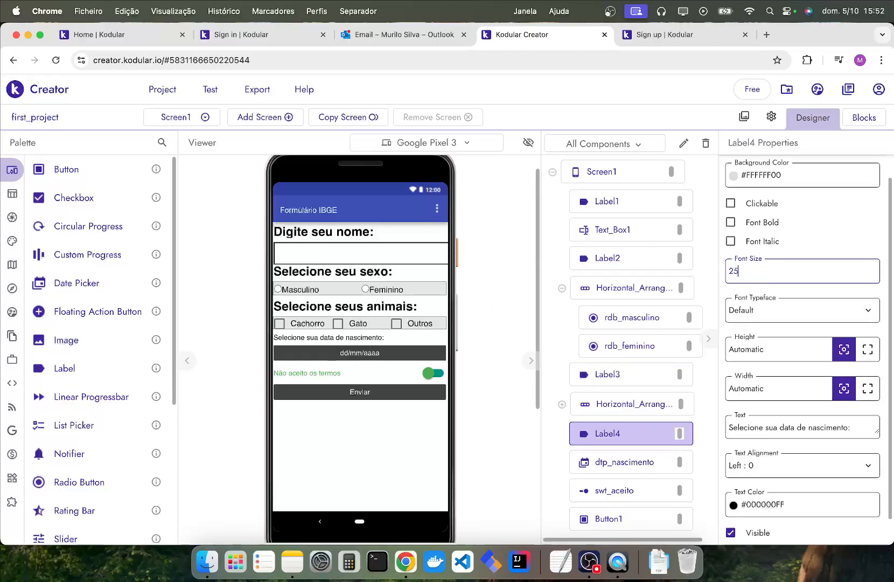
pyautogui.click(730, 222)
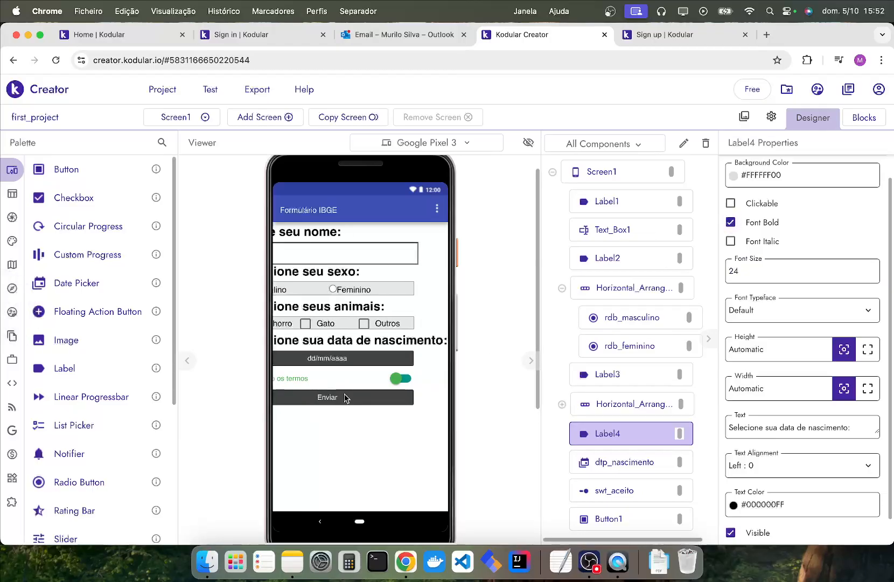
# Shorten the birth date label's text to "Selecione a data de nascimento:".
pyautogui.click(362, 422)
pyautogui.click(374, 341)
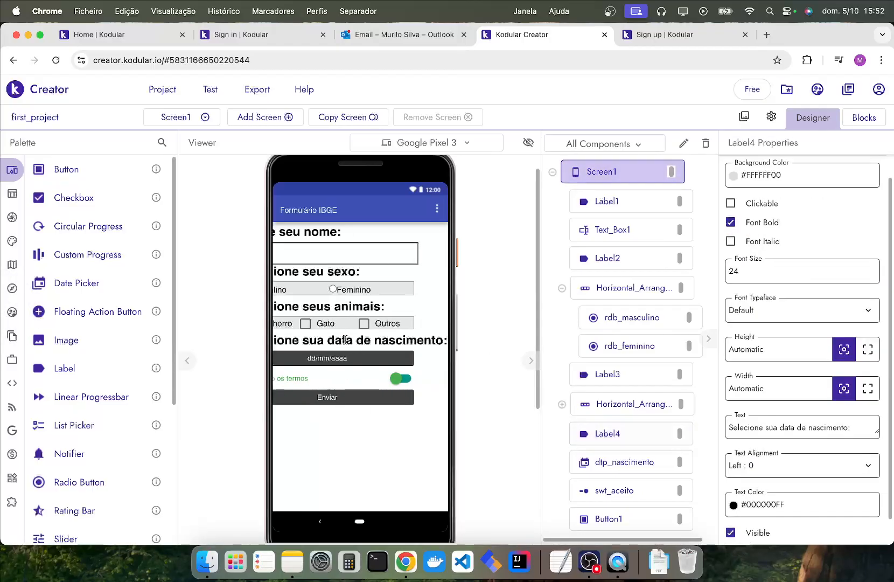
pyautogui.click(784, 428)
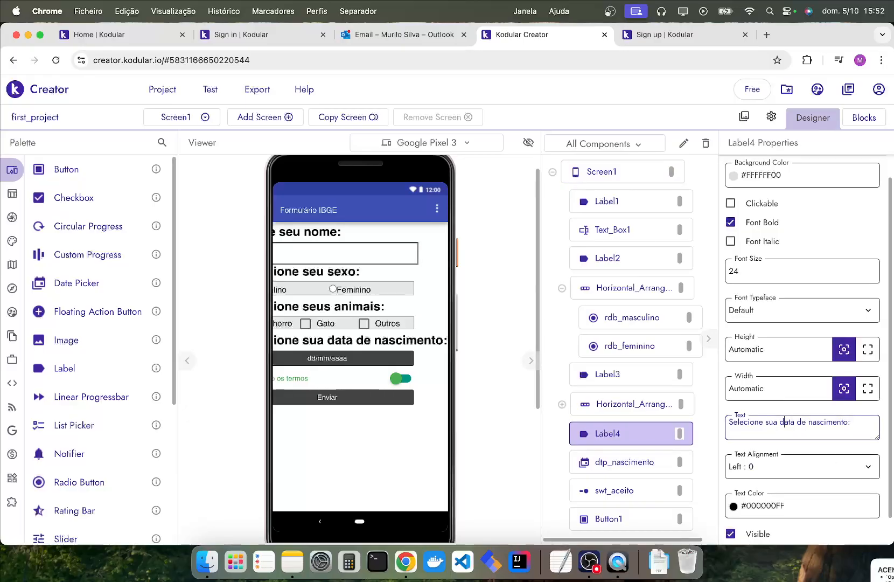
pyautogui.press('BackSpace')
pyautogui.press('BackSpace')
pyautogui.press('BackSpace')
pyautogui.write('a')
pyautogui.press('Return')
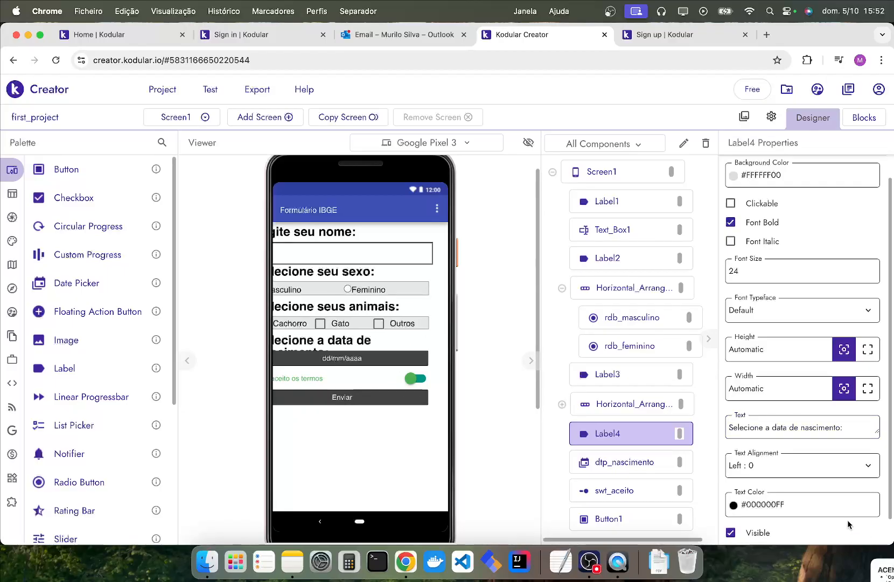
# Set the birth date label's width to Fill parent and reduce its text to "Data de nascimento:".
pyautogui.click(867, 387)
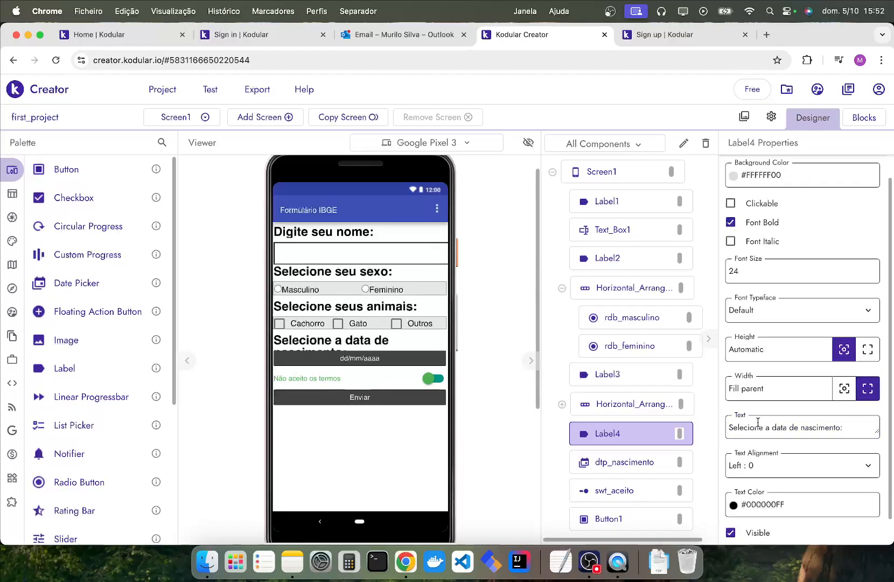
pyautogui.click(777, 427)
pyautogui.press('shift+super+Left')
pyautogui.write('D')
pyautogui.press('Return')
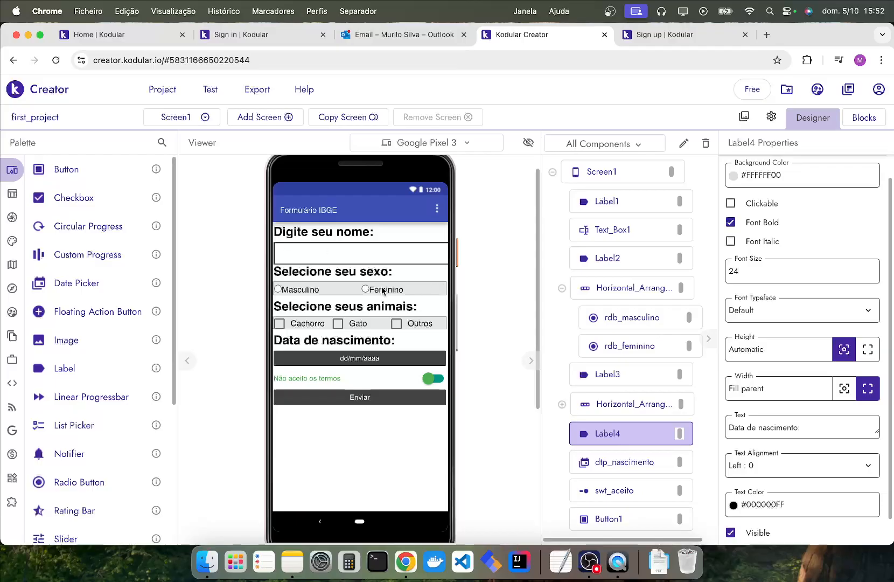
# Set the date picker's font size to 16, matching the animal checkboxes.
pyautogui.click(411, 360)
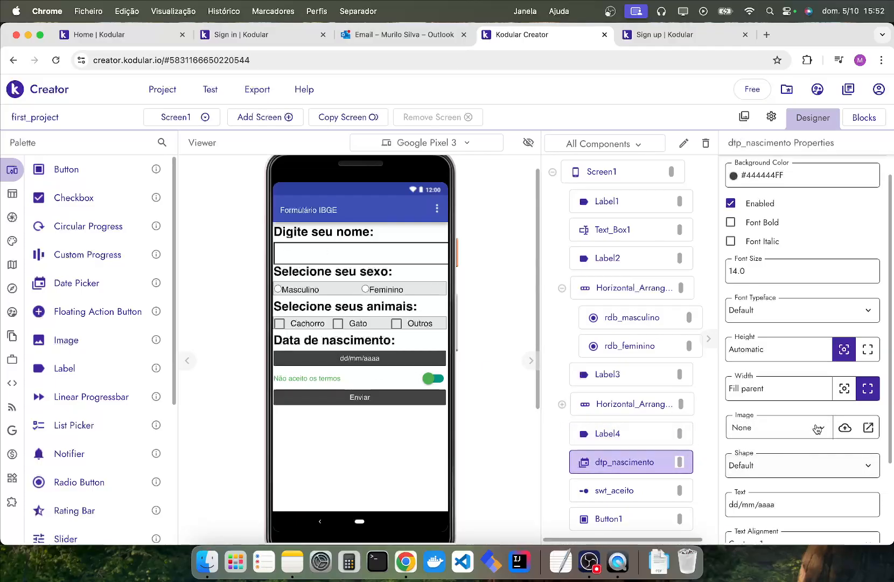
pyautogui.click(777, 264)
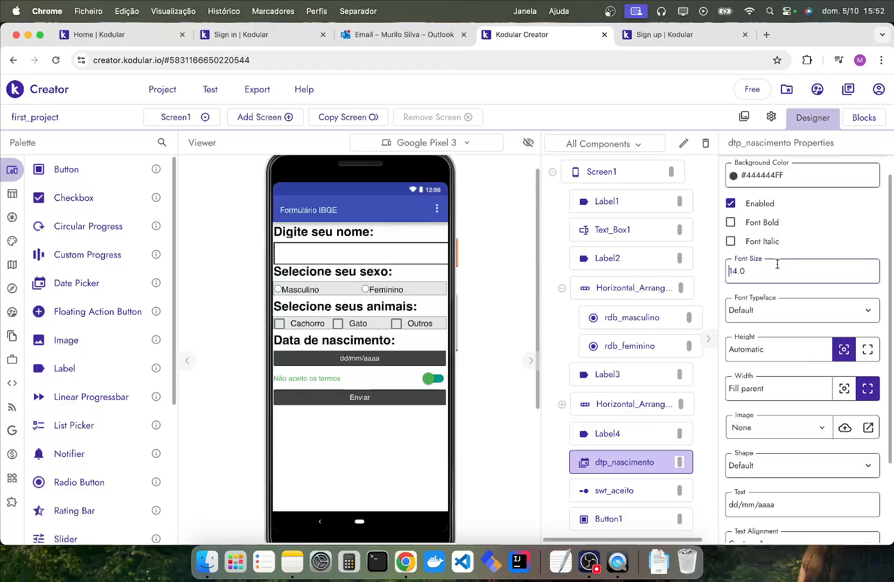
pyautogui.click(358, 326)
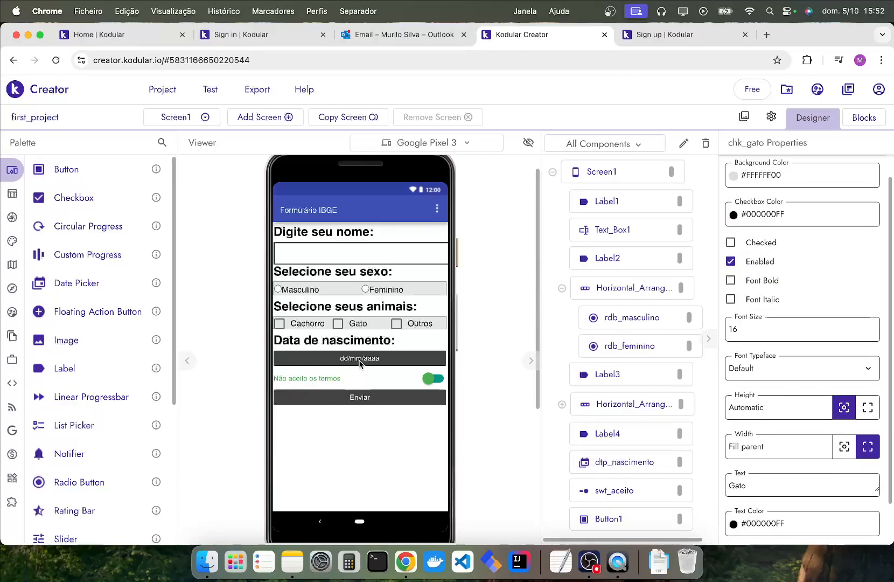
pyautogui.click(794, 266)
pyautogui.press('super+a')
pyautogui.write('16')
pyautogui.press('Return')
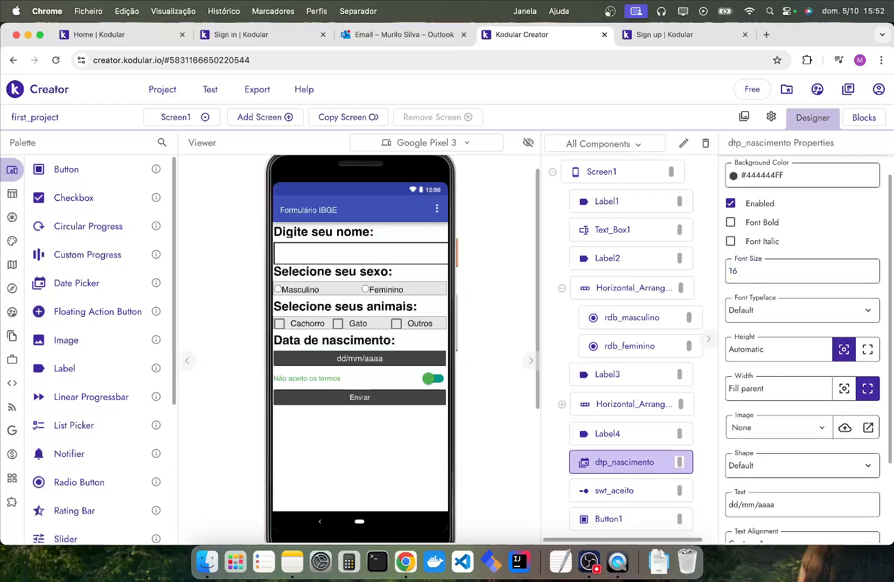
# Set the Enviar button's font size to 24 and make its text bold, leaving italic off.
pyautogui.click(386, 393)
pyautogui.click(763, 277)
pyautogui.press('super+a')
pyautogui.write('24')
pyautogui.press('Return')
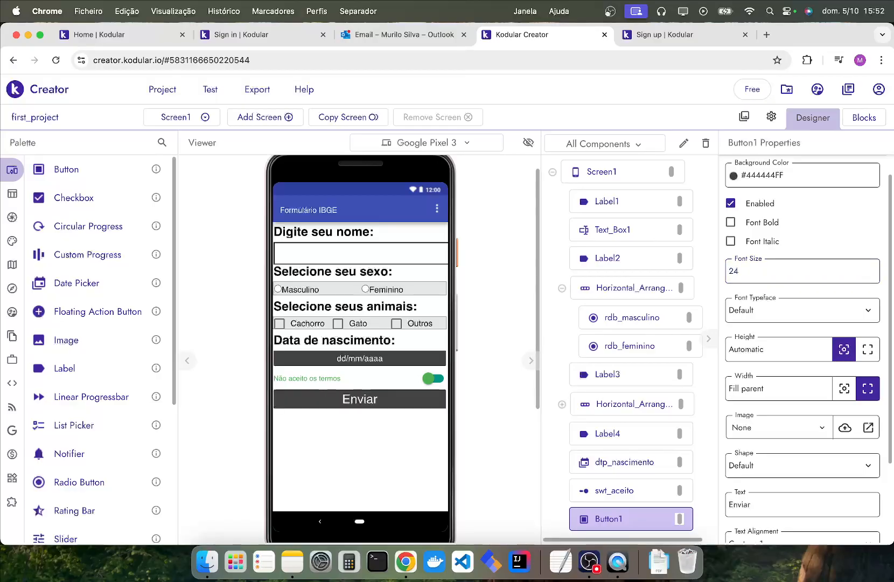
pyautogui.click(734, 223)
pyautogui.click(732, 241)
pyautogui.click(731, 242)
pyautogui.click(448, 366)
# Review the form layout in the preview and examine the properties of the "Digite seu nome:" label.
pyautogui.scroll(10, 398, 359)
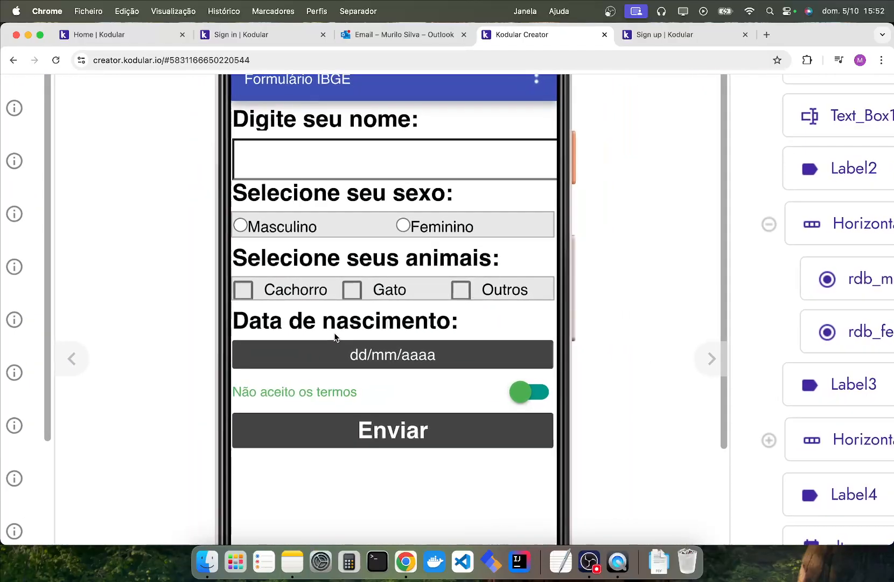
pyautogui.scroll(2, 451, 214)
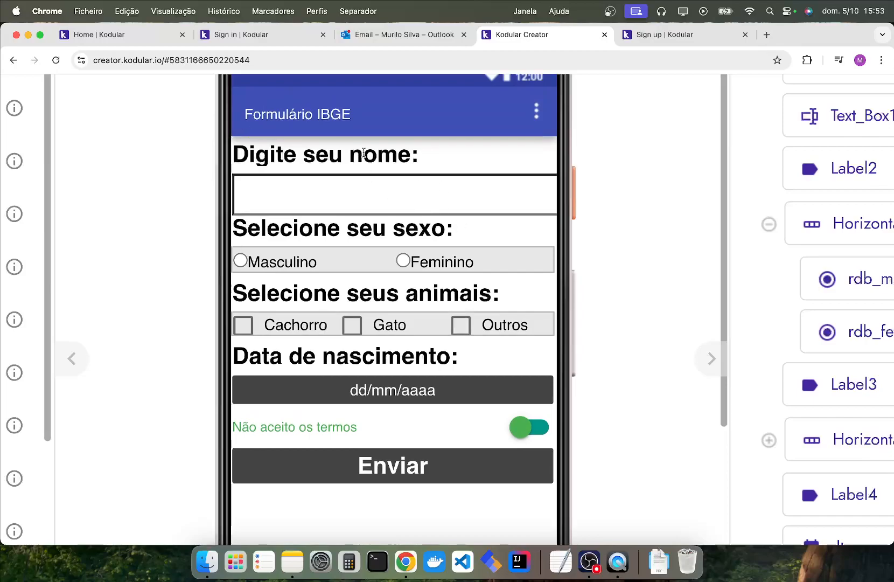
pyautogui.click(265, 155)
pyautogui.hscroll(10, 715, 281)
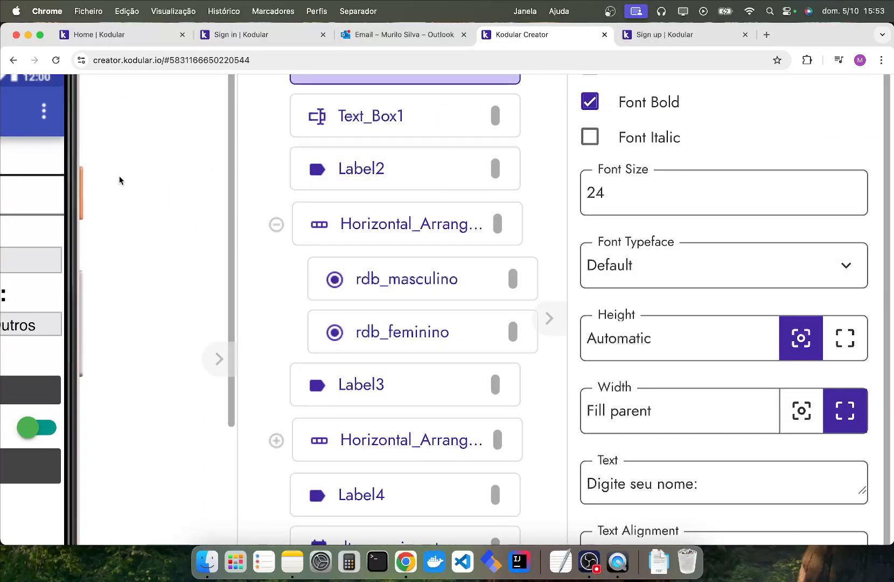
pyautogui.hscroll(-15, 120, 179)
pyautogui.hscroll(4, 570, 186)
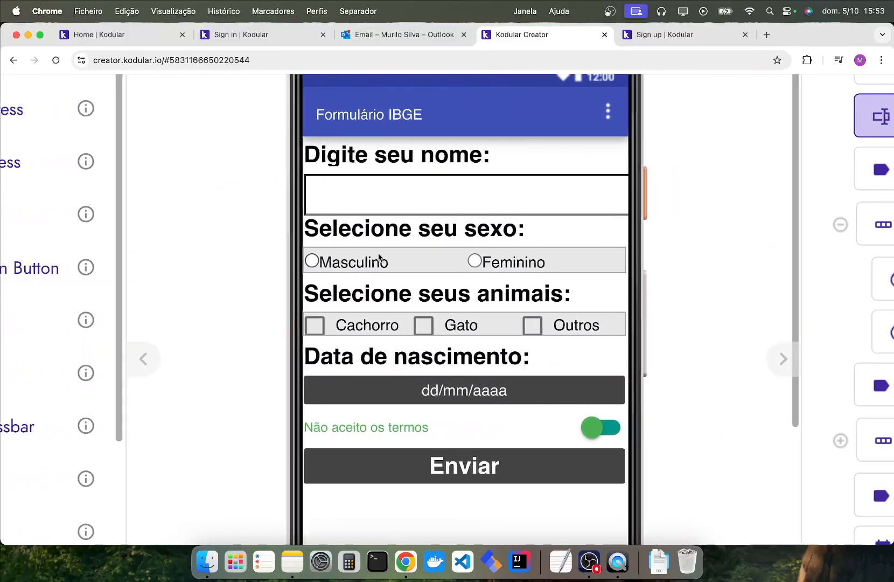
# Examine the properties of the Masculino radio button, particularly its font size.
pyautogui.click(361, 265)
pyautogui.hscroll(10, 409, 264)
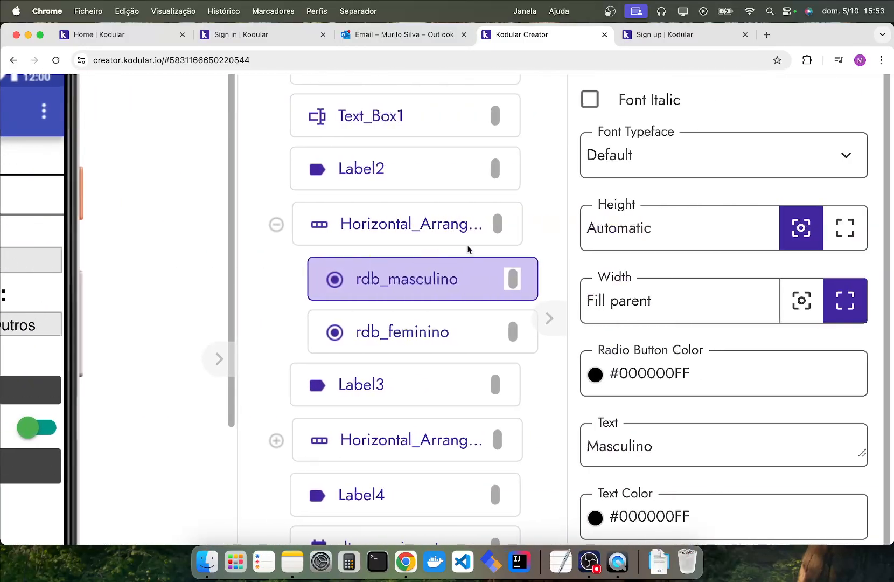
pyautogui.scroll(2, 656, 230)
pyautogui.scroll(-2, 654, 230)
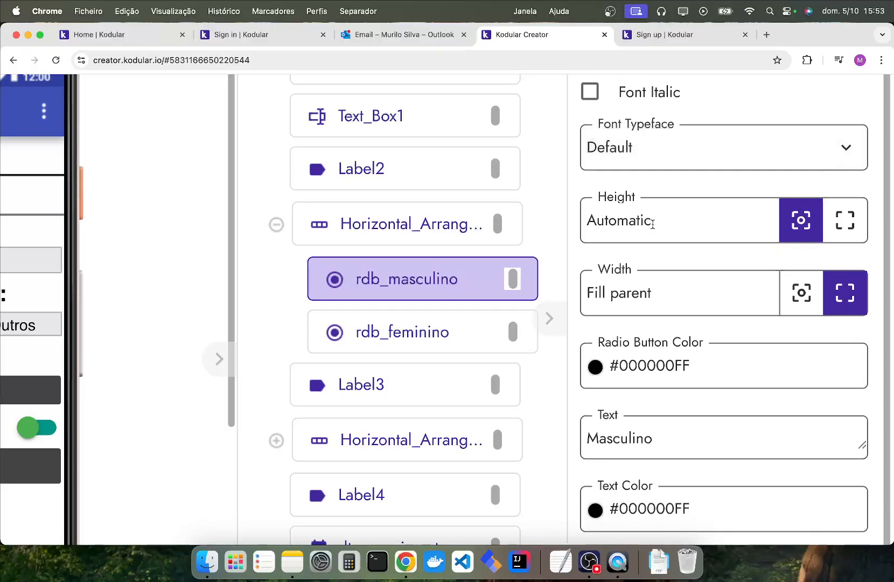
pyautogui.scroll(2, 674, 226)
pyautogui.scroll(-10, 676, 226)
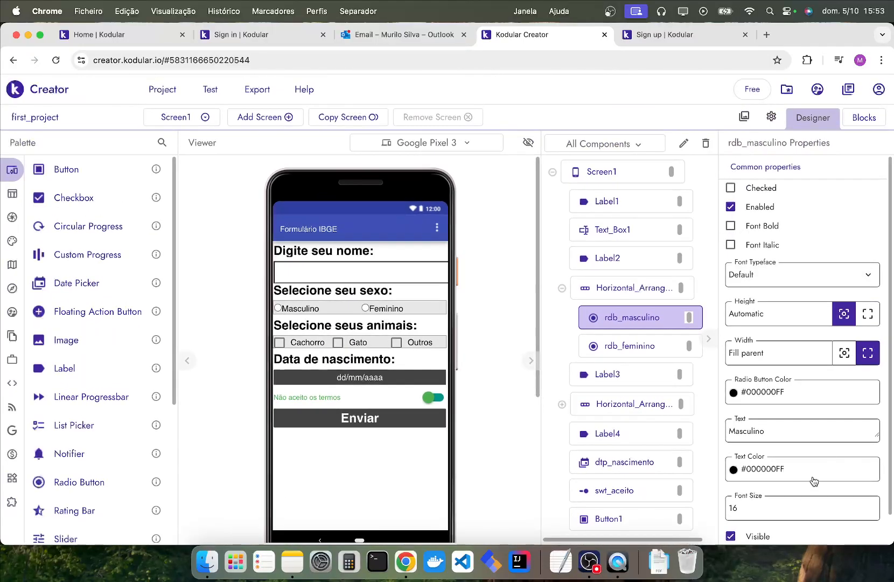
pyautogui.scroll(-1, 818, 475)
pyautogui.moveTo(751, 477); pyautogui.dragTo(723, 479)
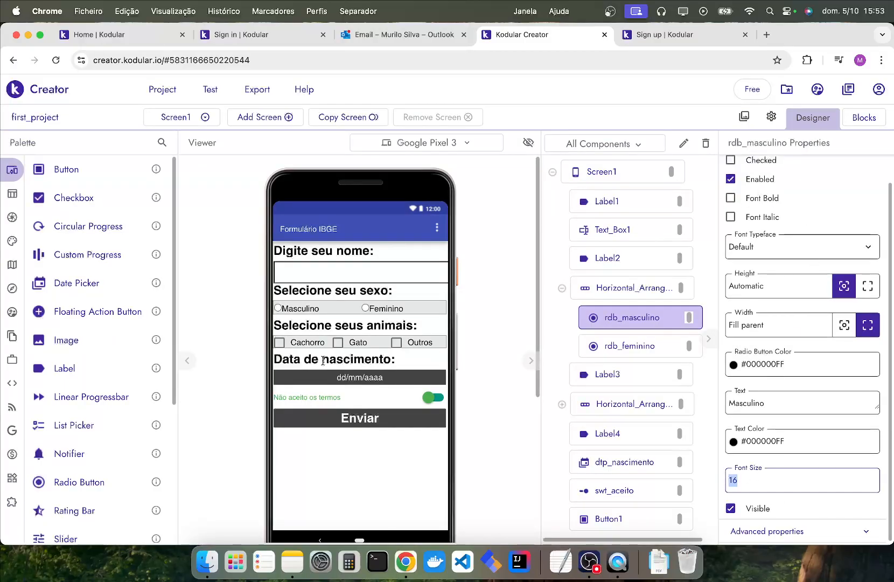
# Compare the font sizes of the name text box, the birth date picker and the Cachorro checkbox.
pyautogui.click(335, 276)
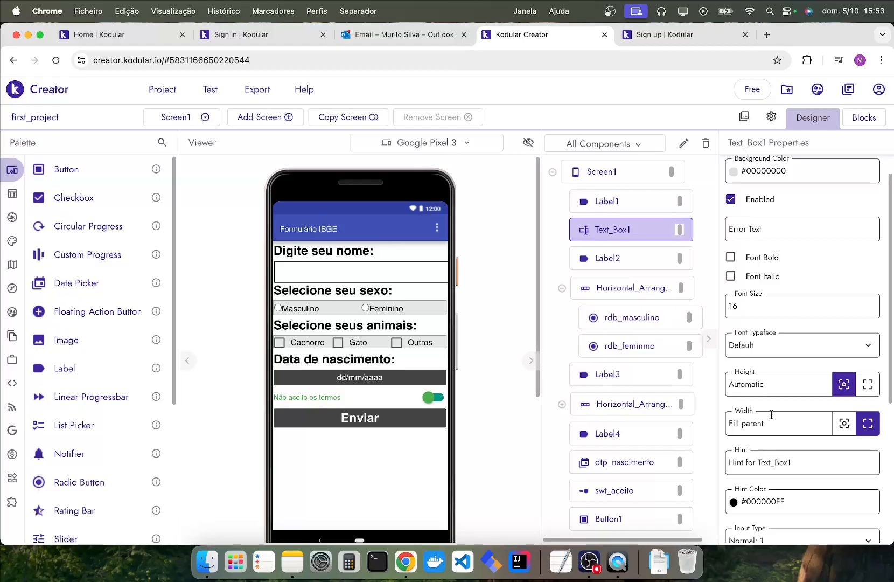
pyautogui.doubleClick(754, 314)
pyautogui.click(323, 383)
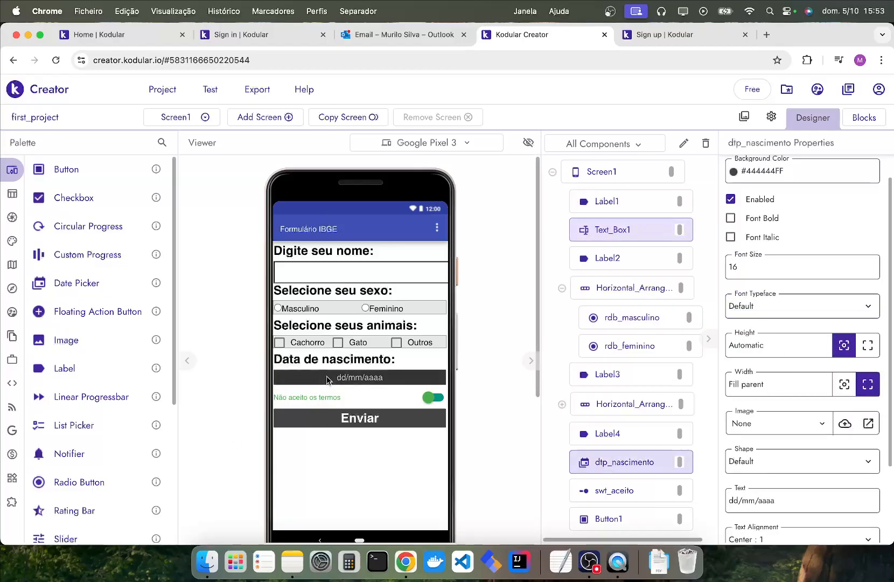
pyautogui.doubleClick(746, 271)
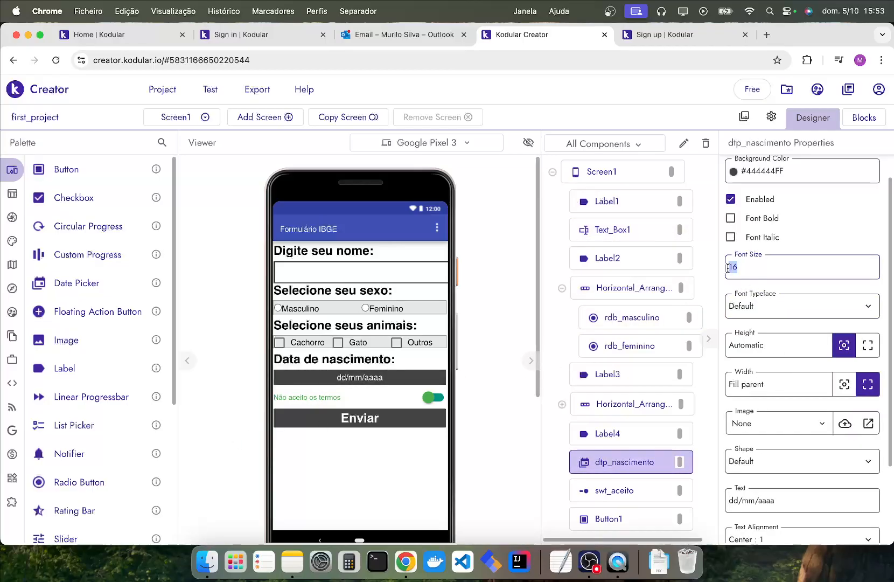
pyautogui.click(314, 344)
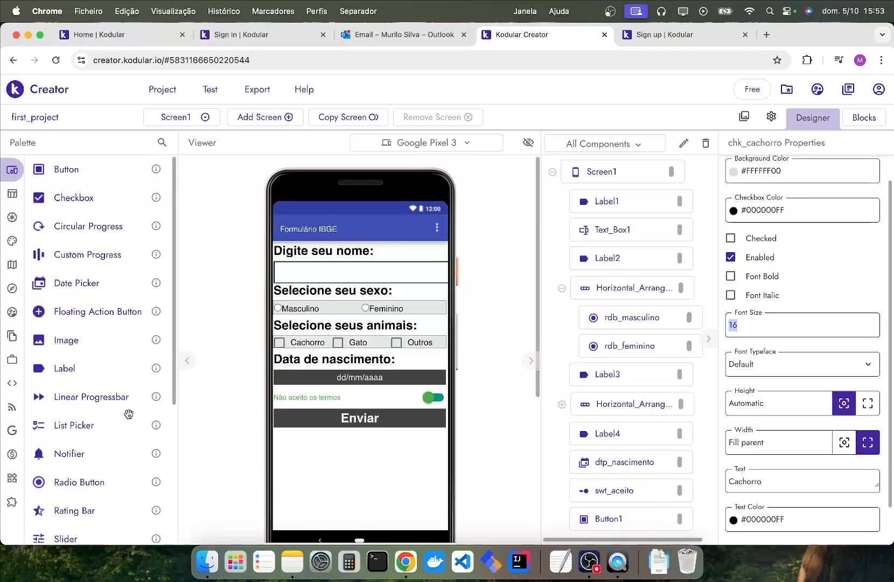
# Set the terms-acceptance switch's font size to 12.
pyautogui.click(290, 398)
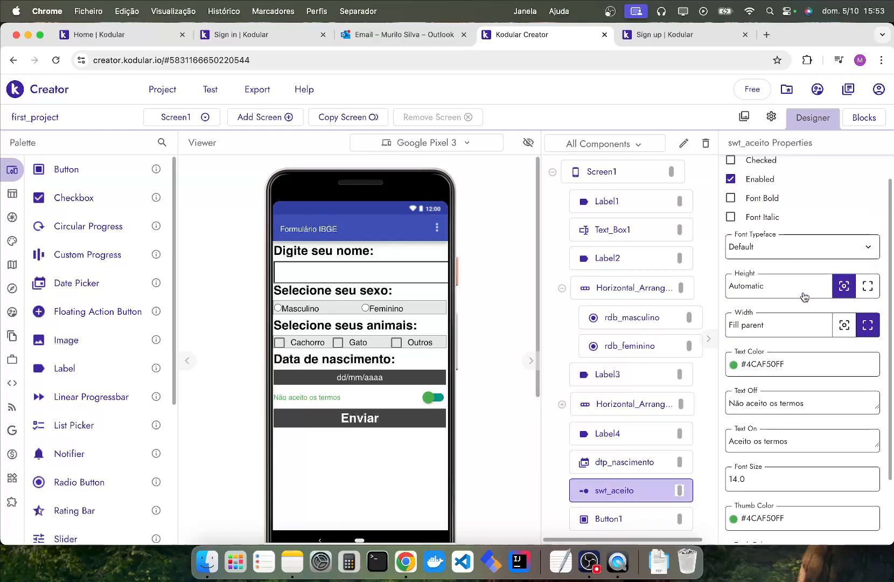
pyautogui.click(762, 477)
pyautogui.press('super+a')
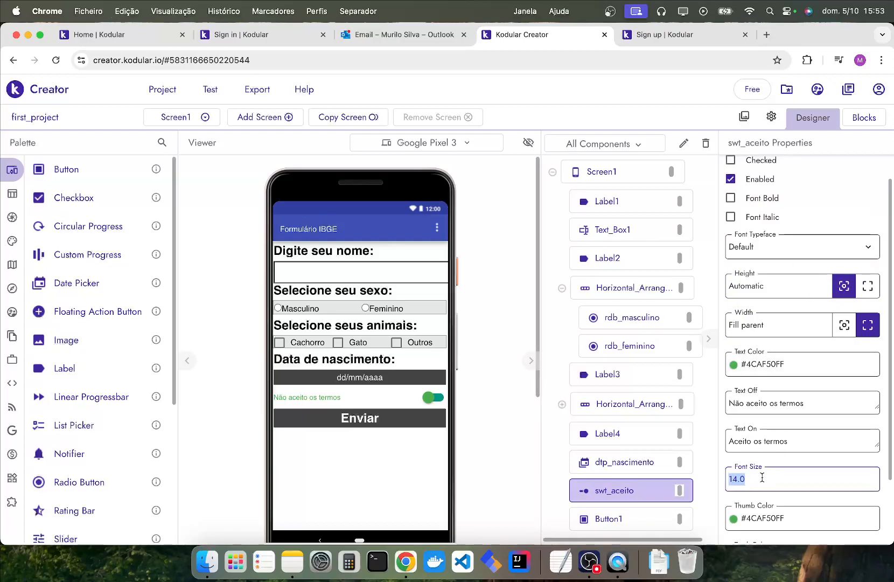
pyautogui.write('12')
pyautogui.press('Return')
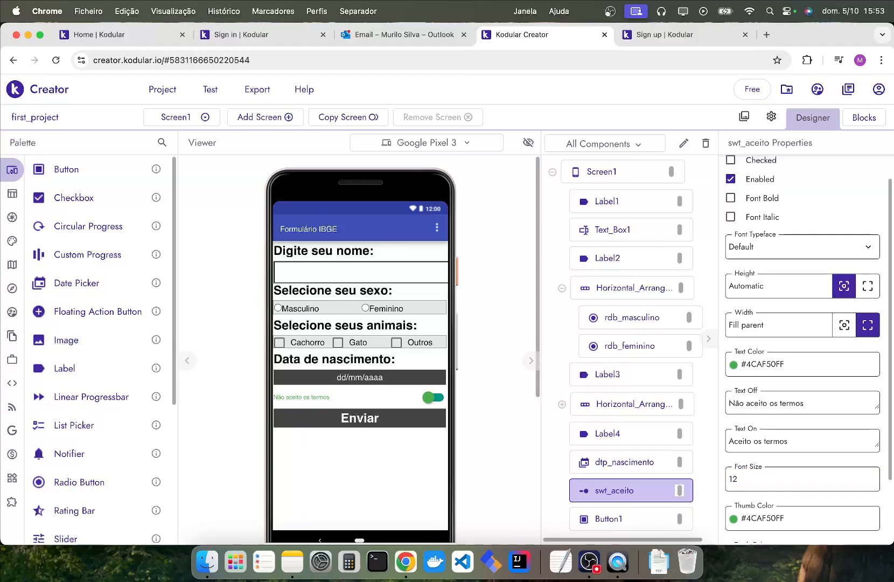
# Disable the Enviar button by turning off its Enabled property.
pyautogui.scroll(-3, 474, 345)
pyautogui.click(384, 379)
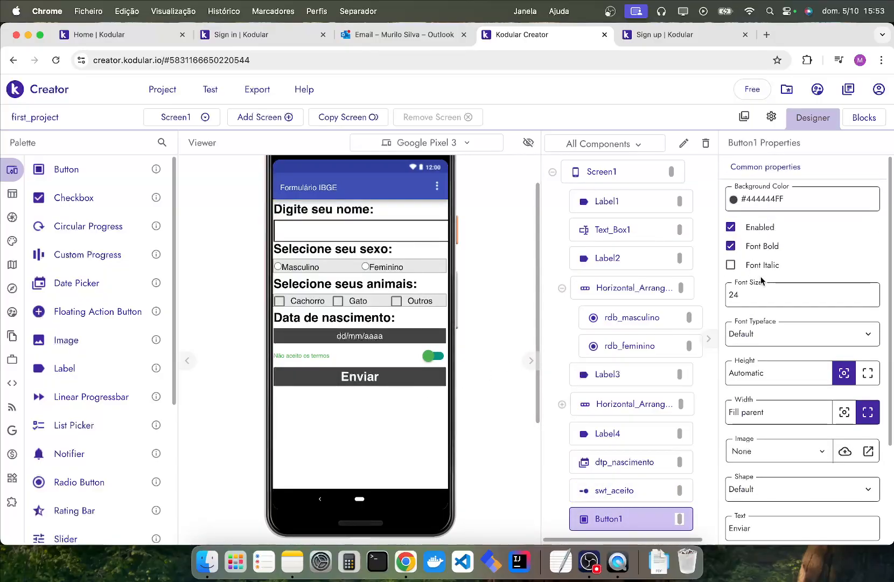
pyautogui.click(730, 227)
pyautogui.scroll(-3, 815, 349)
pyautogui.scroll(-2, 819, 359)
pyautogui.scroll(5, 792, 395)
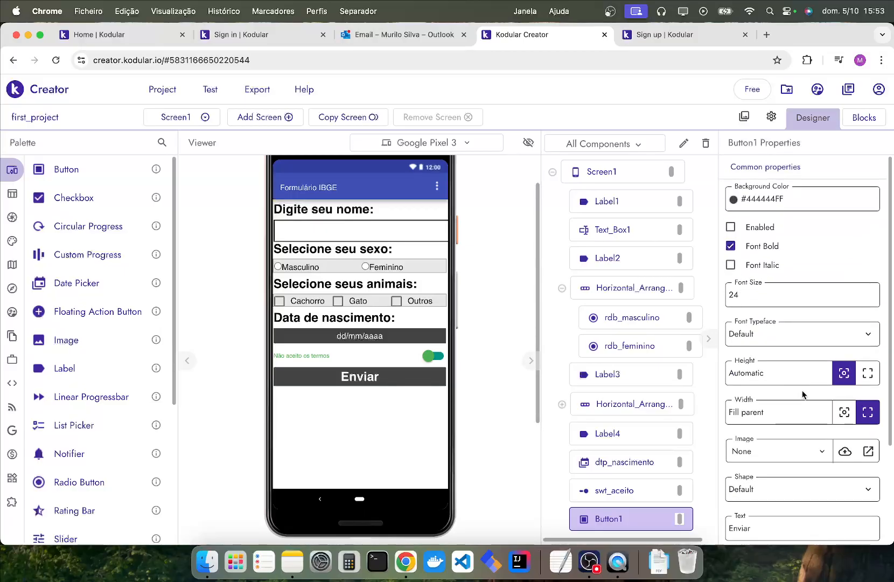
# Set the Enviar button's background color to red, #F30A02FE.
pyautogui.click(794, 188)
pyautogui.click(161, 106)
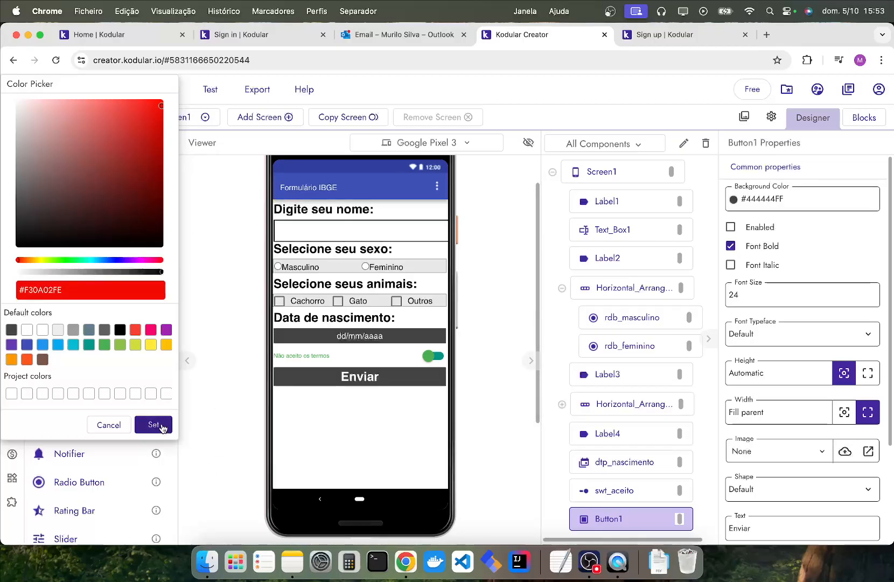
pyautogui.click(153, 424)
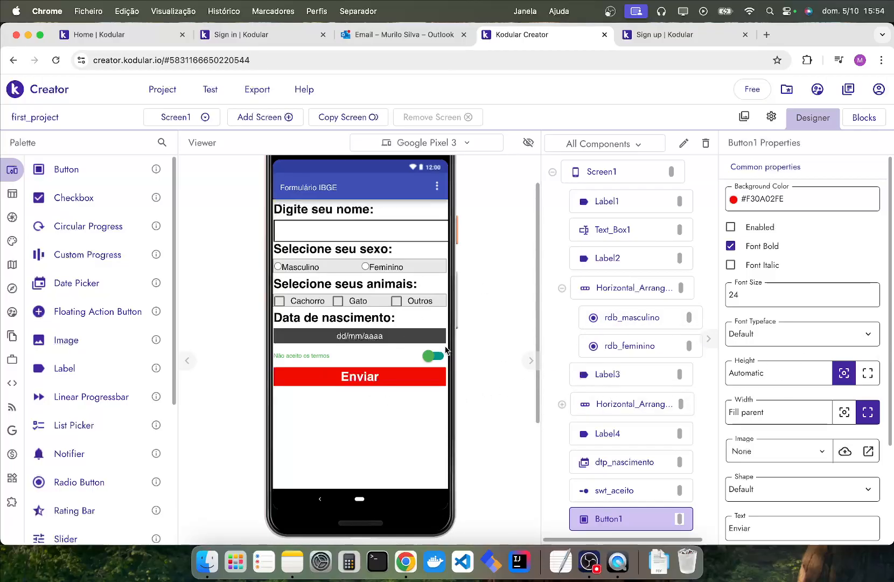
# Set the terms-acceptance switch's text color to Dark Gray, #616161FF.
pyautogui.click(310, 357)
pyautogui.click(748, 394)
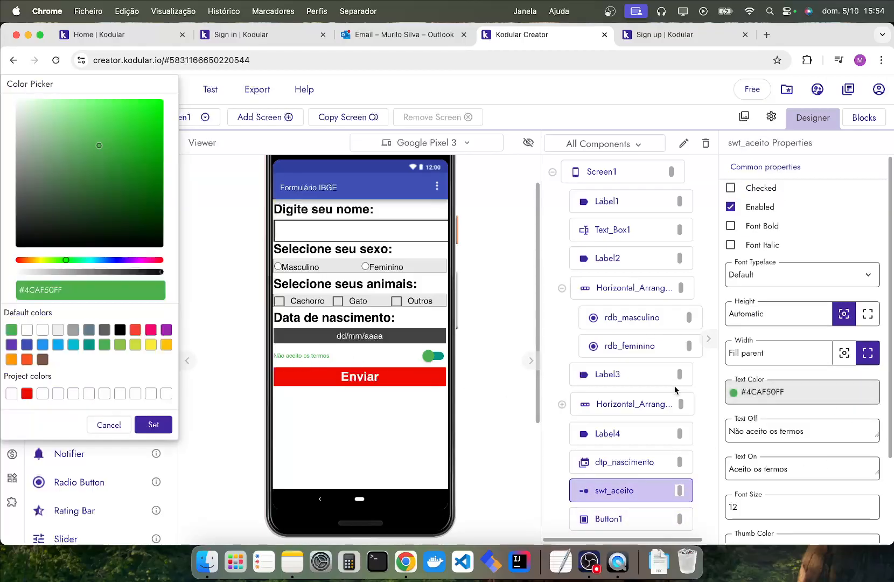
pyautogui.click(102, 332)
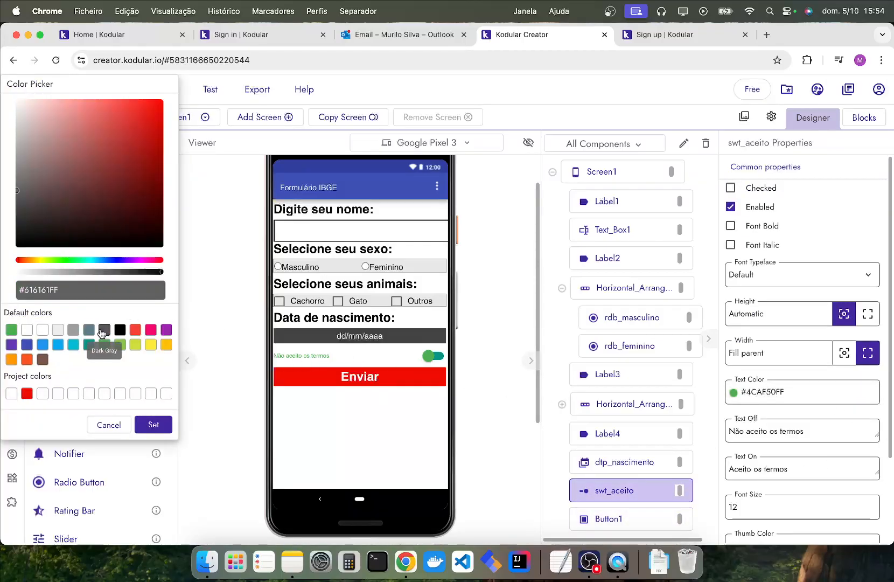
pyautogui.click(155, 425)
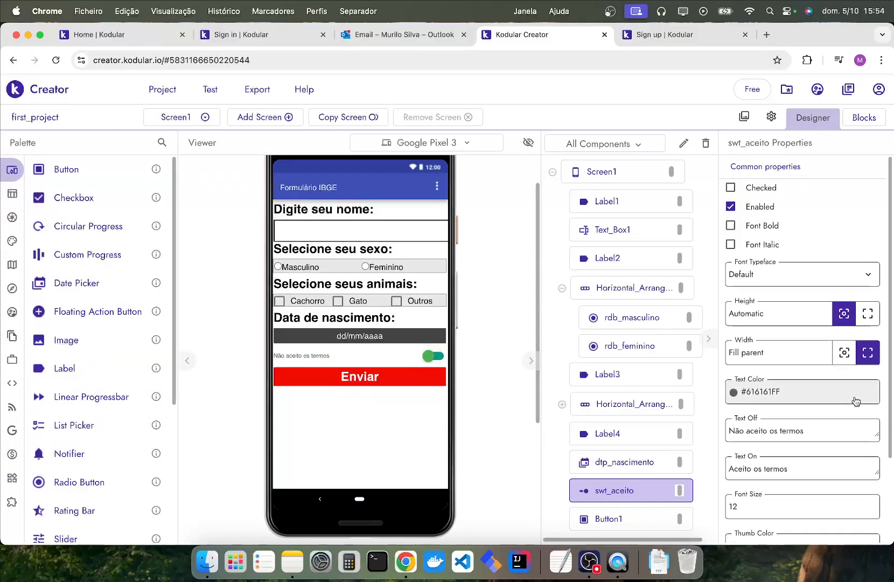
# Set the terms switch's thumb color to Dark Gray (#616161FF) and its track color to black (#000000FF).
pyautogui.scroll(-4, 856, 399)
pyautogui.click(806, 440)
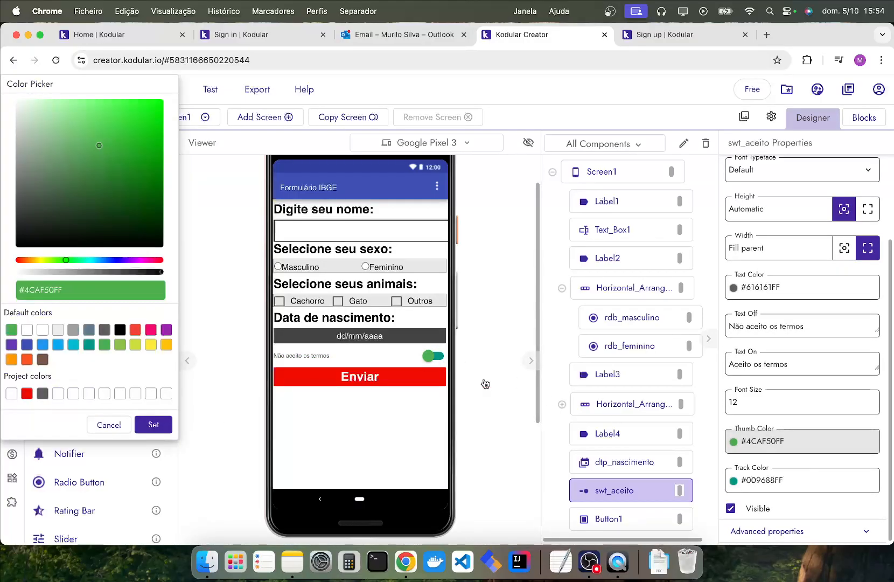
pyautogui.click(104, 329)
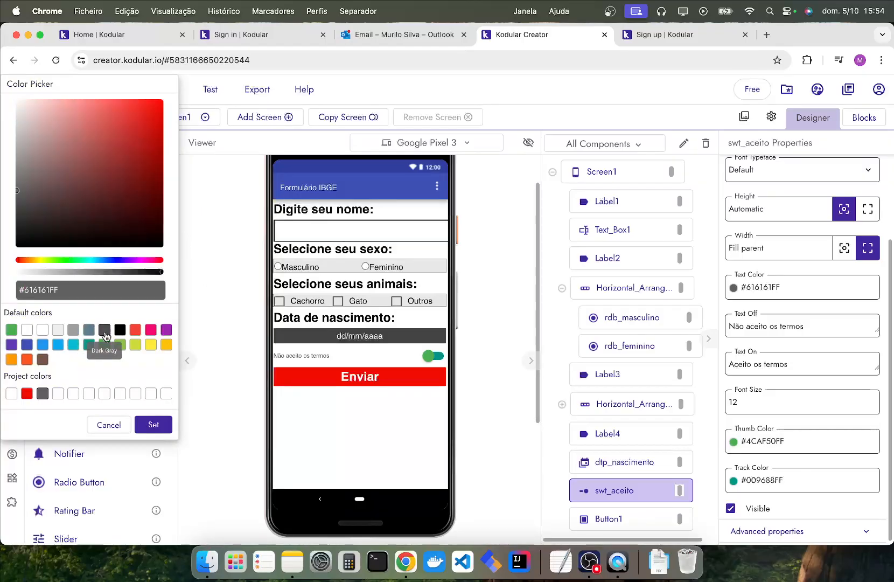
pyautogui.click(153, 424)
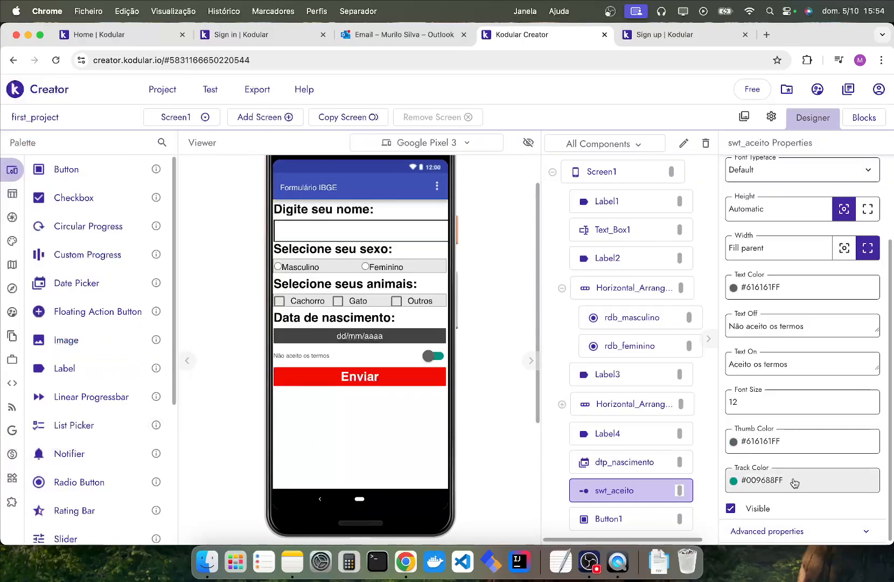
pyautogui.click(803, 480)
pyautogui.click(119, 329)
pyautogui.click(153, 424)
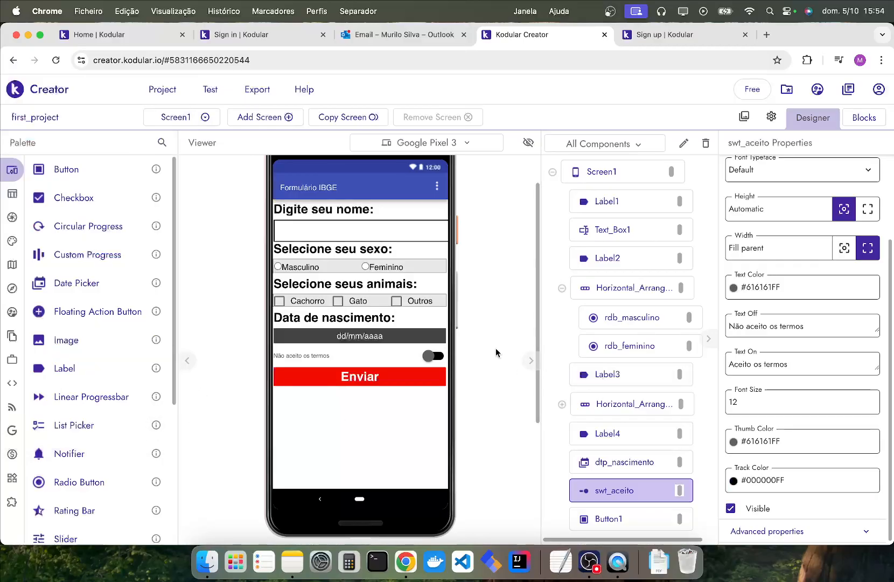
pyautogui.scroll(3, 752, 203)
pyautogui.click(731, 188)
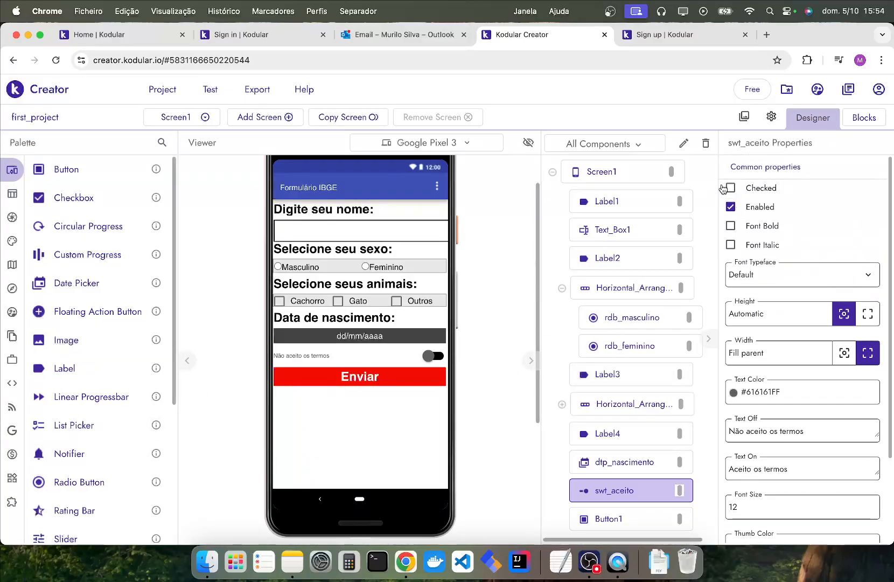
pyautogui.click(731, 188)
pyautogui.scroll(-3, 833, 445)
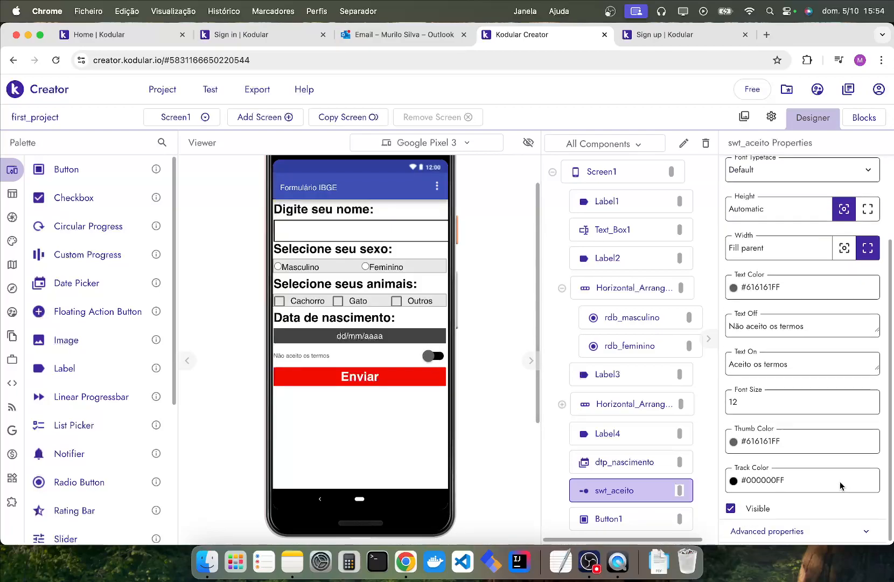
pyautogui.click(788, 479)
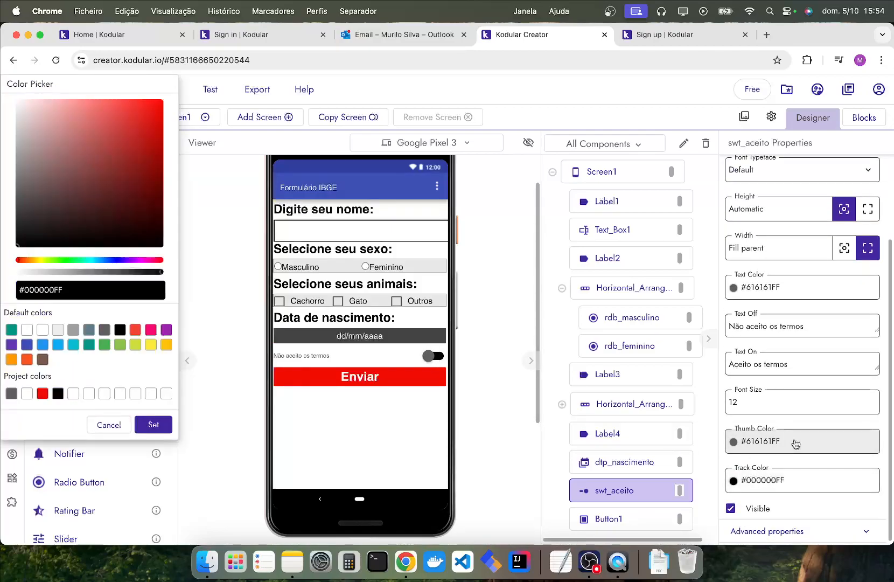
pyautogui.click(130, 426)
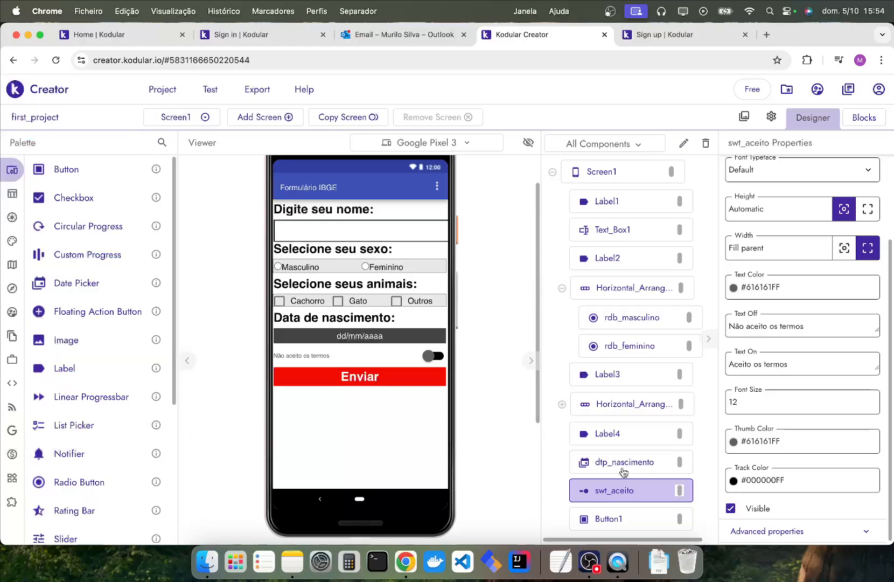
# Set the terms switch's thumb color to a slightly lighter gray.
pyautogui.click(808, 440)
pyautogui.click(14, 176)
pyautogui.moveTo(16, 178); pyautogui.dragTo(20, 177)
pyautogui.click(153, 424)
# Make the terms switch's text bold and turn off its Enabled property, leaving it unchecked.
pyautogui.scroll(4, 797, 272)
pyautogui.click(730, 225)
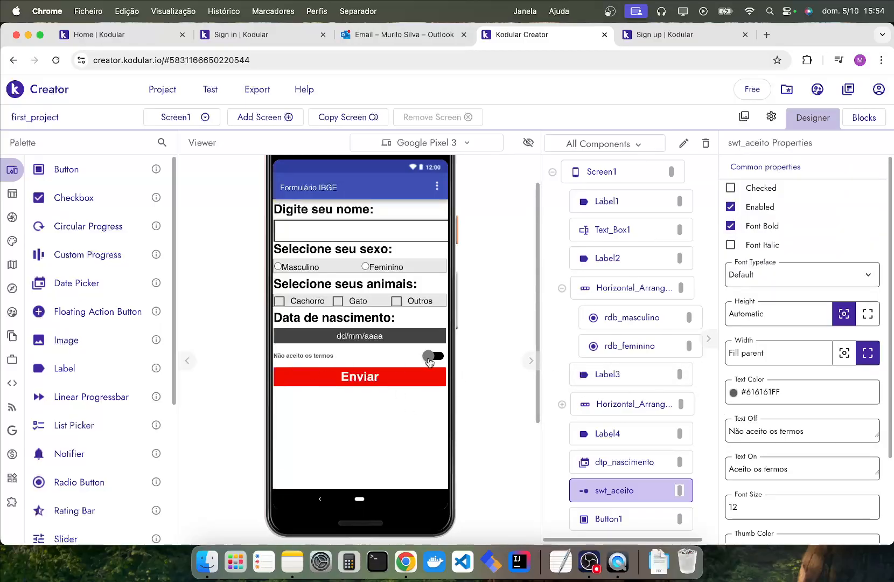
pyautogui.click(731, 207)
pyautogui.click(730, 188)
pyautogui.click(731, 188)
# Check the font sizes of the name, sex, animals and birth date labels for consistency.
pyautogui.click(323, 208)
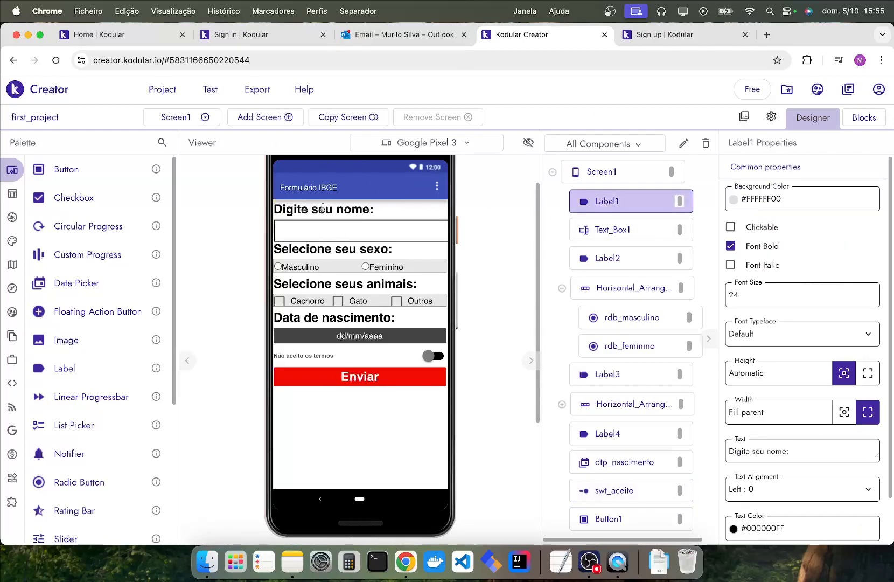
pyautogui.moveTo(749, 295); pyautogui.dragTo(725, 293)
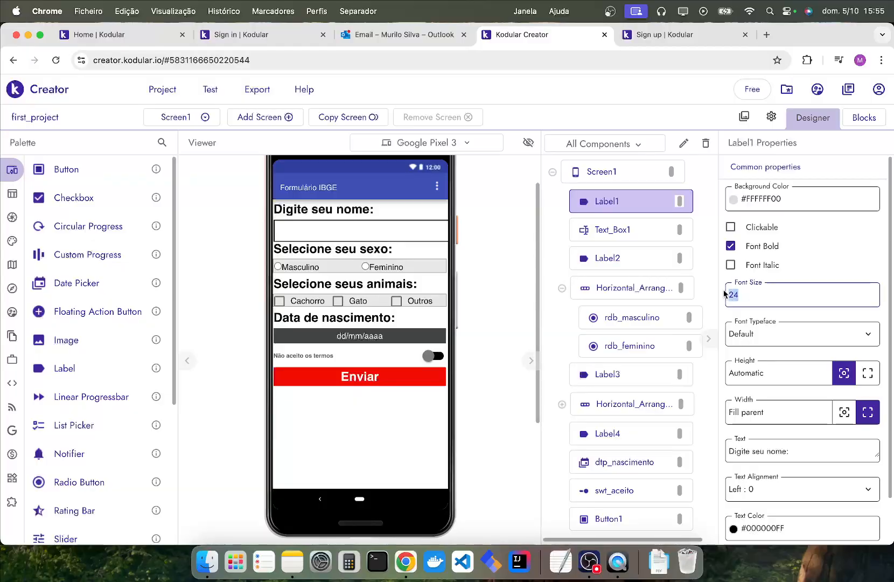
pyautogui.click(310, 249)
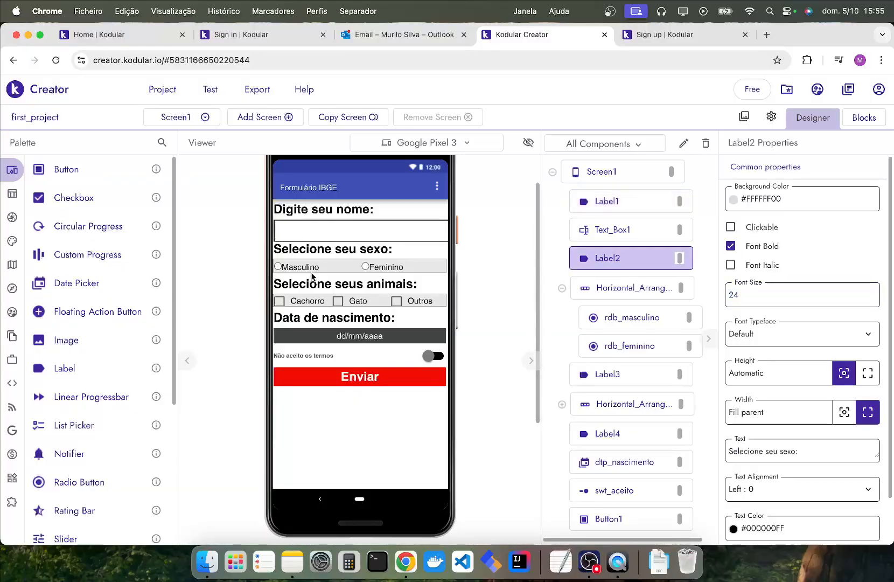
pyautogui.click(300, 280)
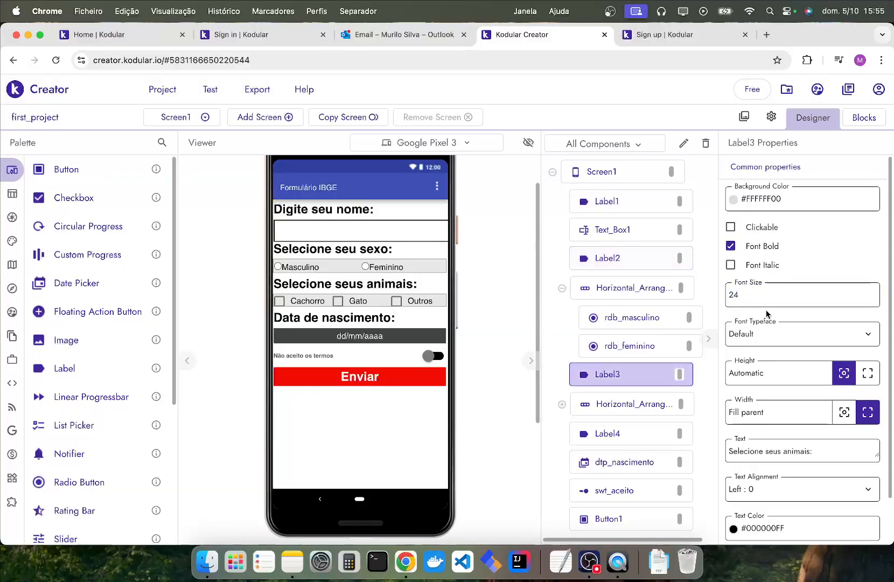
pyautogui.doubleClick(737, 303)
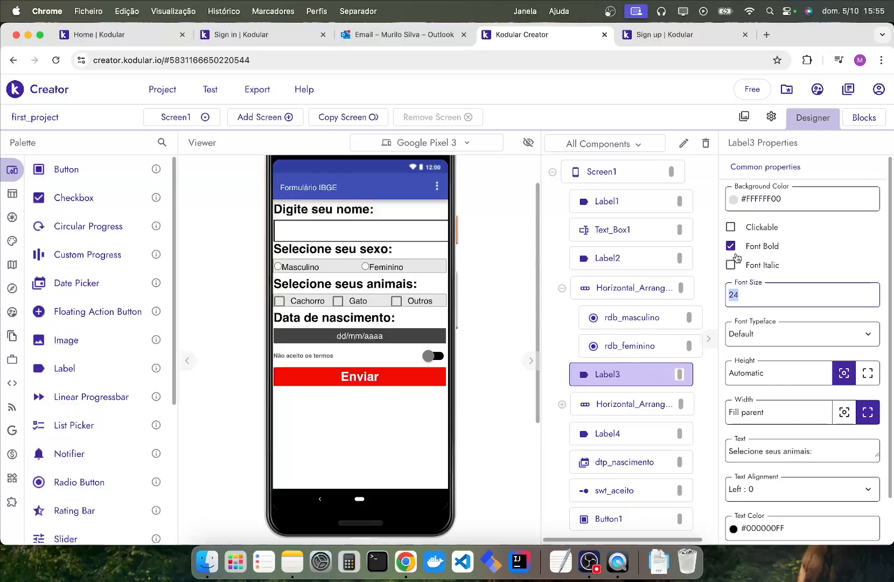
pyautogui.click(370, 317)
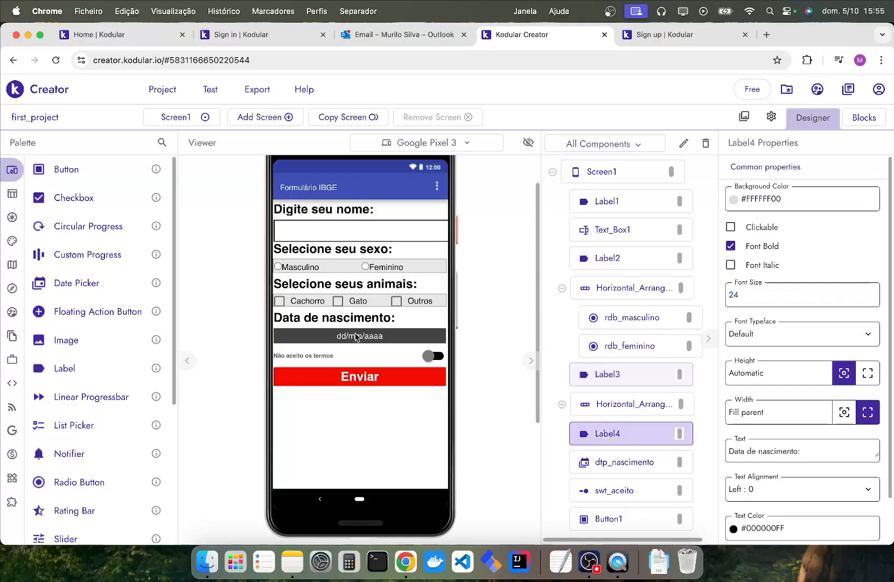
# Check the font sizes of the name text box and the Masculino radio button for consistency.
pyautogui.click(321, 231)
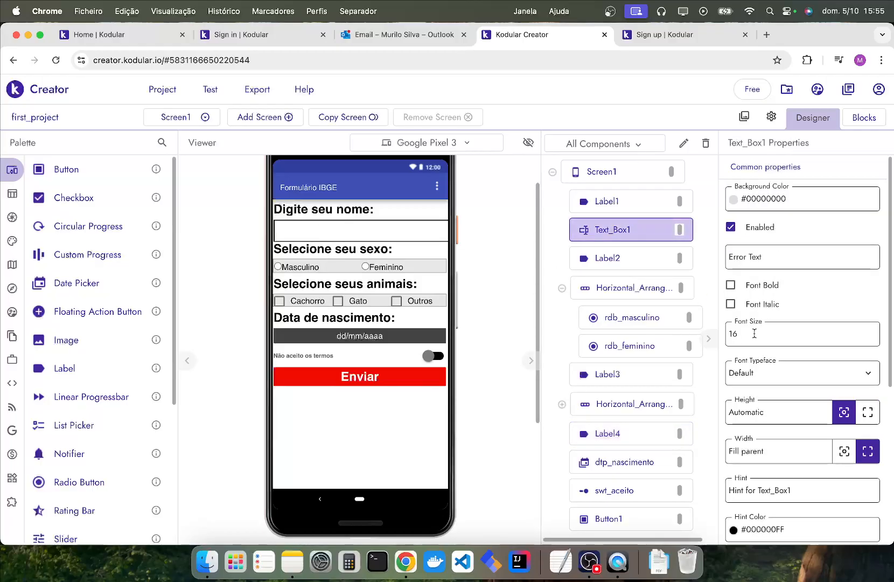
pyautogui.moveTo(735, 333); pyautogui.dragTo(710, 333)
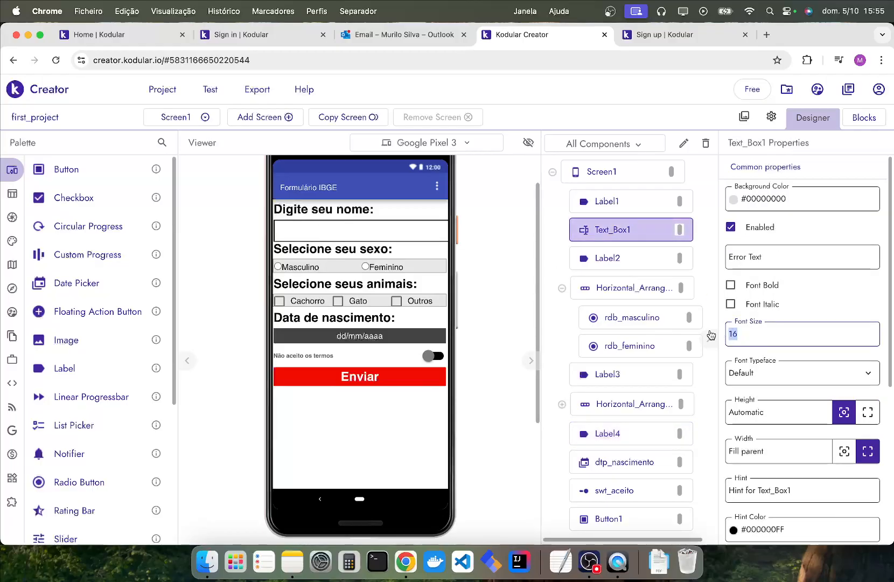
pyautogui.click(302, 270)
pyautogui.scroll(-1, 790, 423)
pyautogui.moveTo(739, 490); pyautogui.dragTo(721, 489)
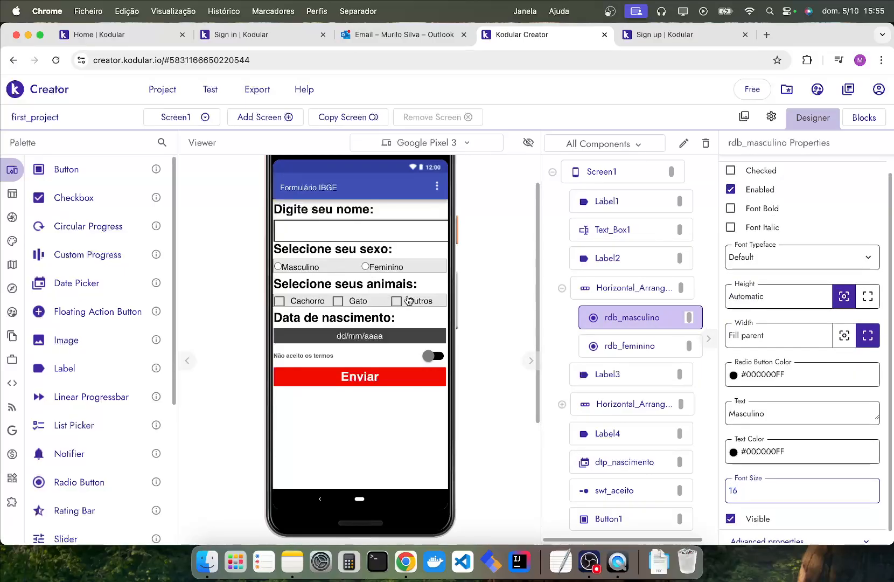
# Check the font sizes of the Outros checkbox, terms switch, birth date picker and Enviar button for consistency.
pyautogui.click(410, 300)
pyautogui.moveTo(747, 337); pyautogui.dragTo(549, 332)
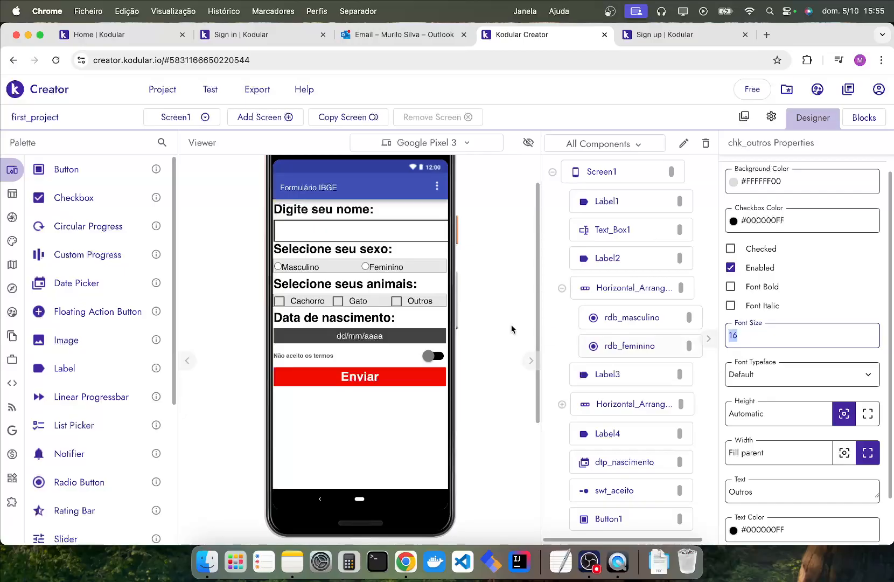
pyautogui.click(322, 356)
pyautogui.moveTo(767, 486); pyautogui.dragTo(687, 476)
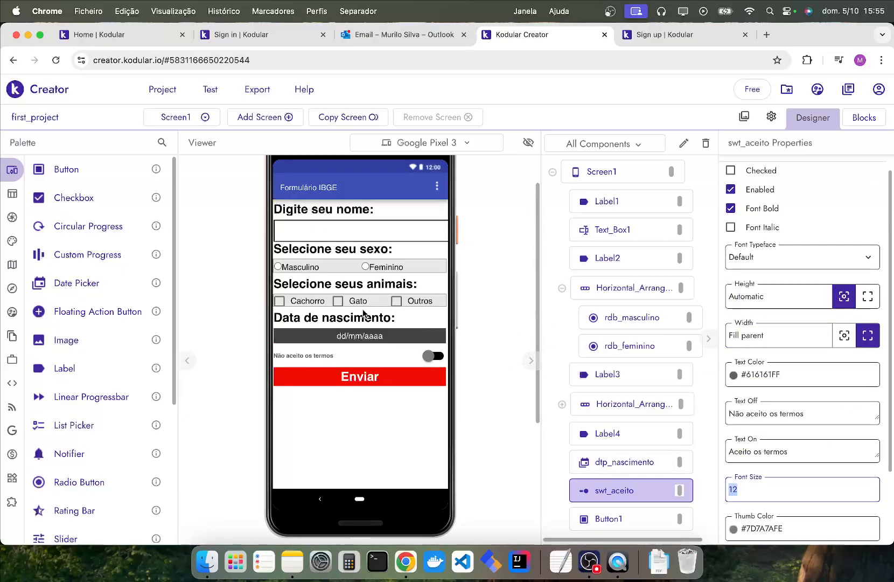
pyautogui.click(367, 337)
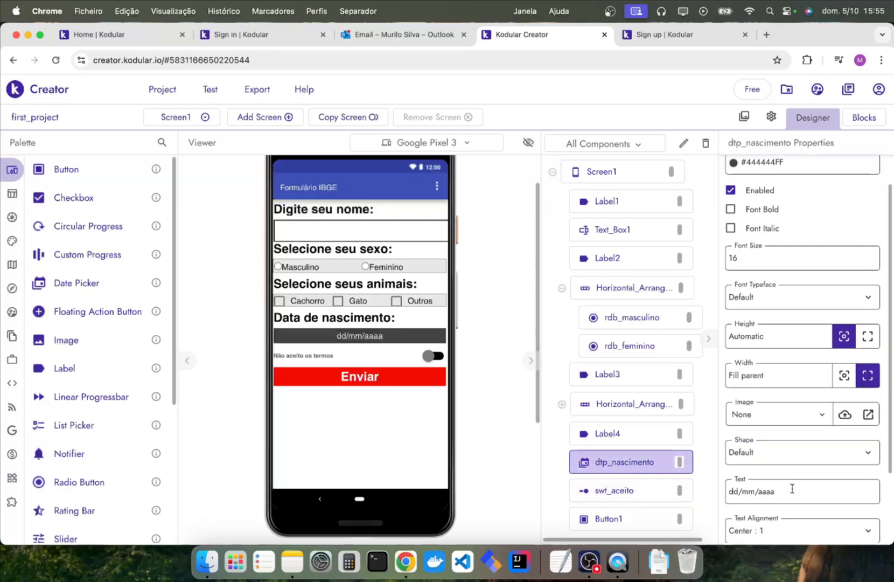
pyautogui.click(369, 377)
pyautogui.doubleClick(761, 258)
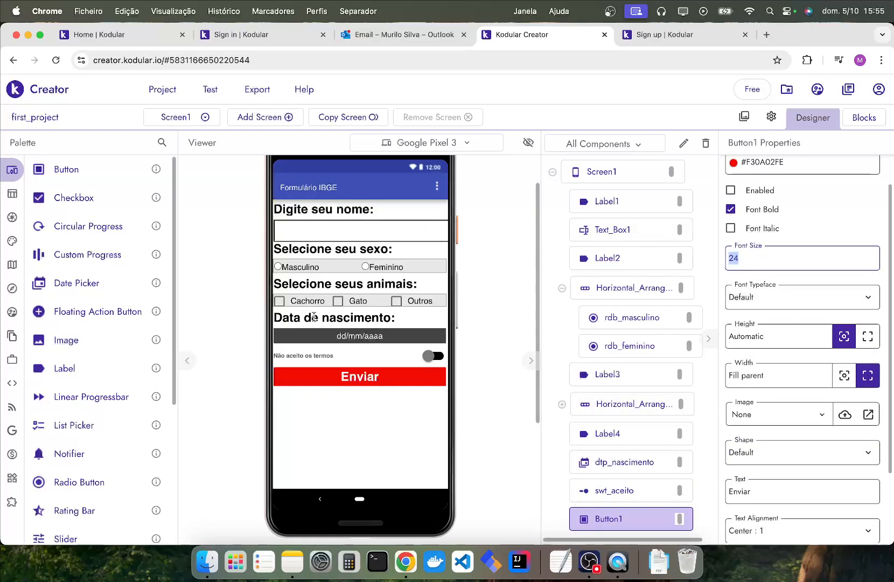
pyautogui.scroll(2, 392, 273)
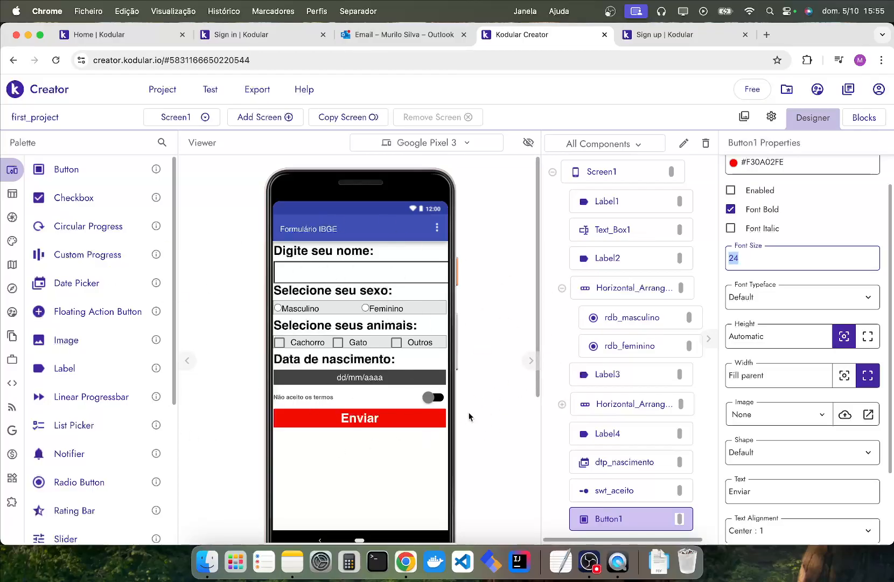
pyautogui.scroll(-5, 114, 366)
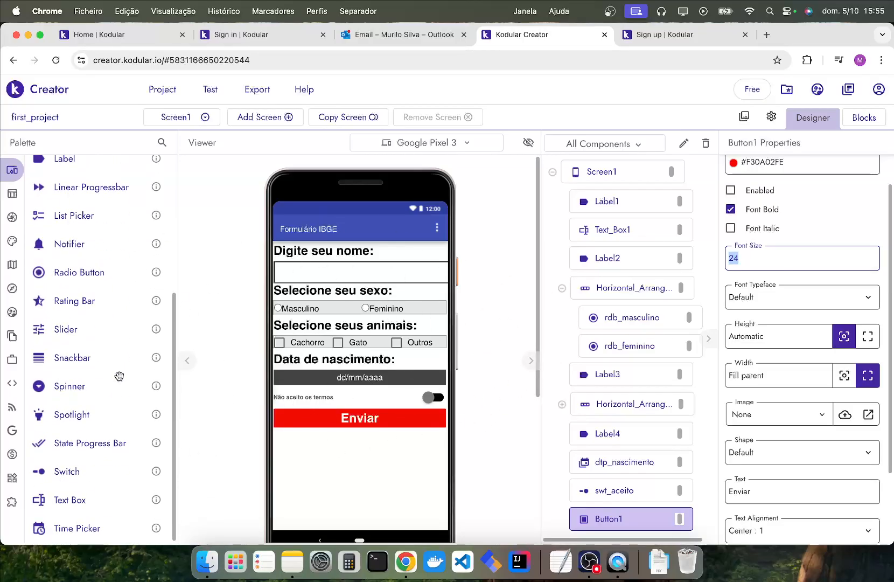
pyautogui.scroll(1, 76, 293)
pyautogui.scroll(4, 76, 288)
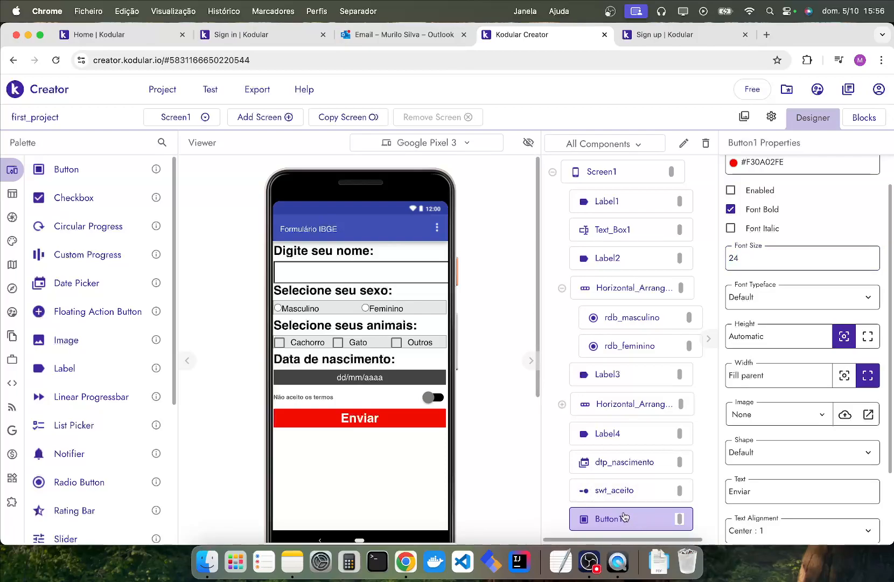
# Rename the Enviar button component as btn_enviar.
pyautogui.click(684, 143)
pyautogui.press('super+a')
pyautogui.write('bt')
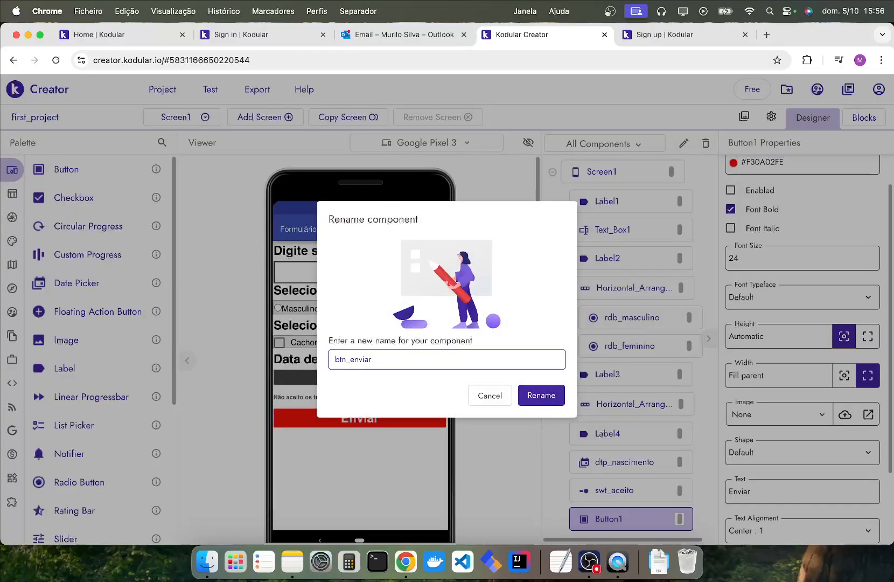
pyautogui.press('Return')
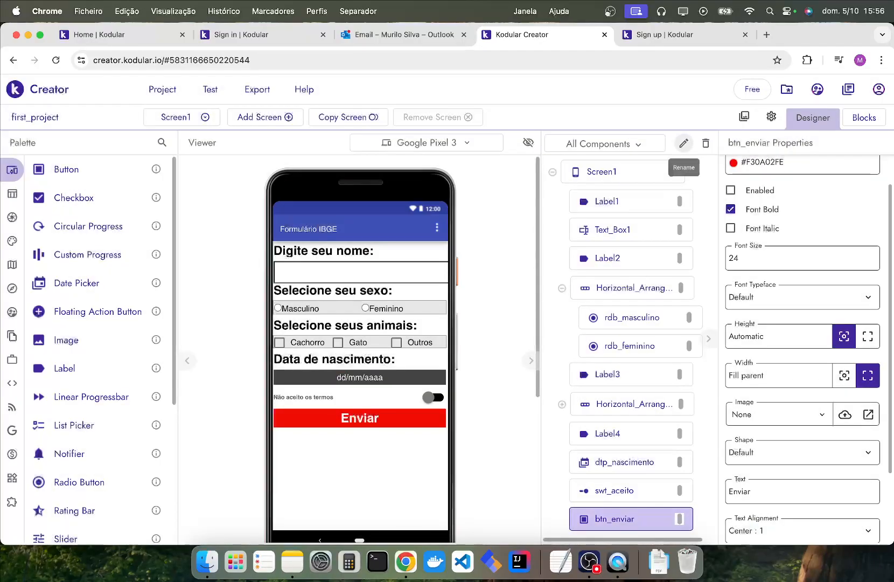
# Rename the text box component below the "Digite seu nome:" label as txt_nome.
pyautogui.click(637, 235)
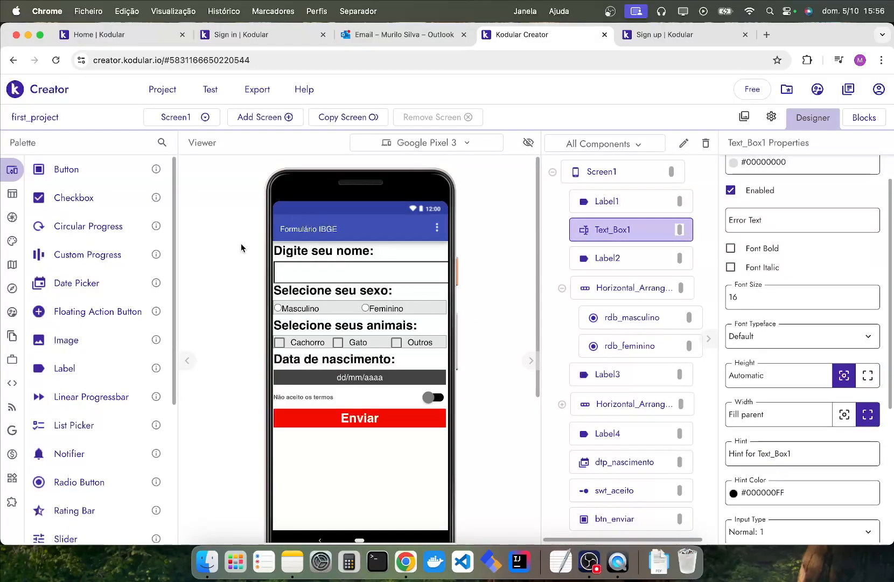
pyautogui.click(279, 252)
pyautogui.click(633, 233)
pyautogui.click(683, 143)
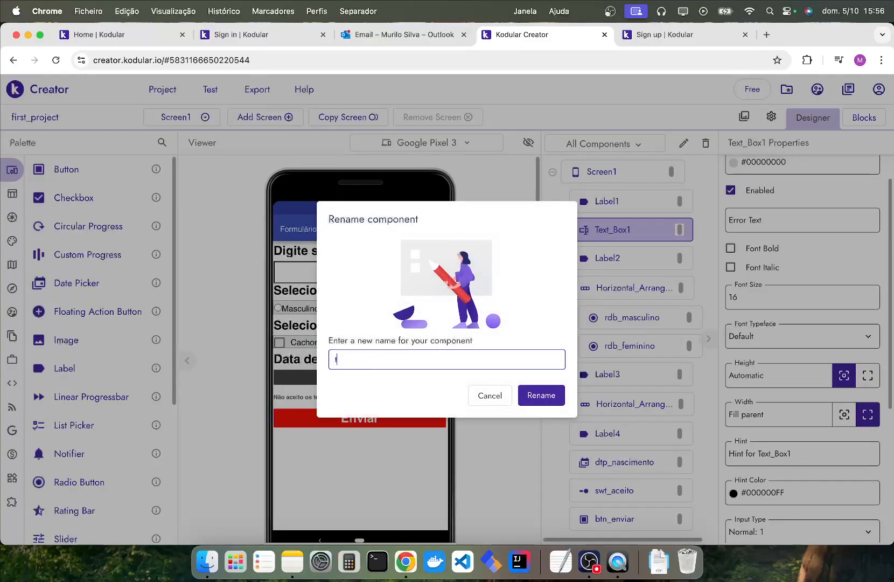
pyautogui.write('txt_nome')
pyautogui.press('Return')
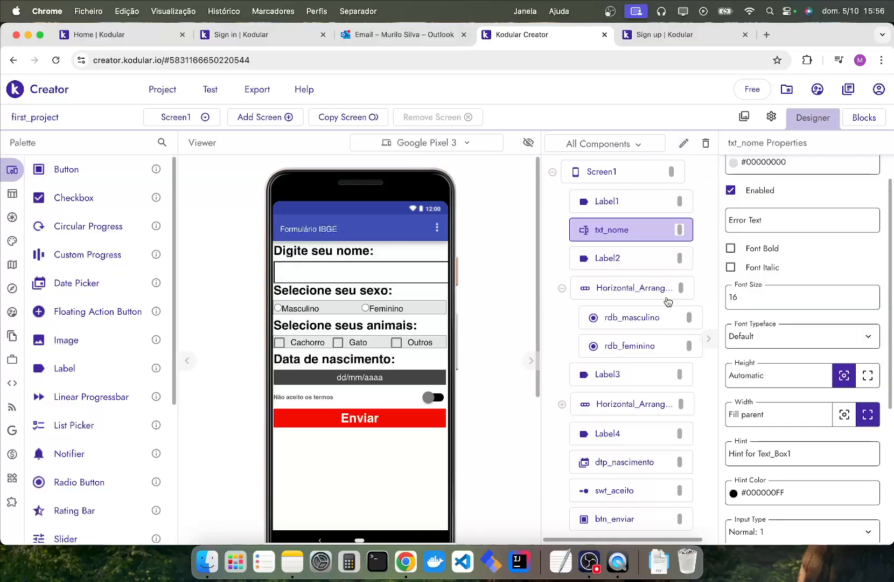